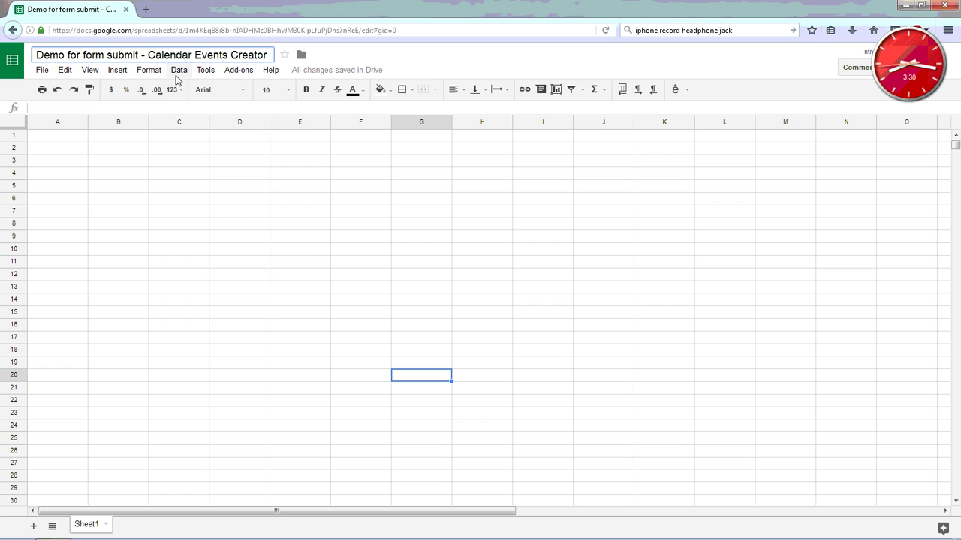
Create a form linked to the 'Demo for form submit - Calendar Events Creator' spreadsheet via Tools
click(178, 72)
mouse_move(199, 73)
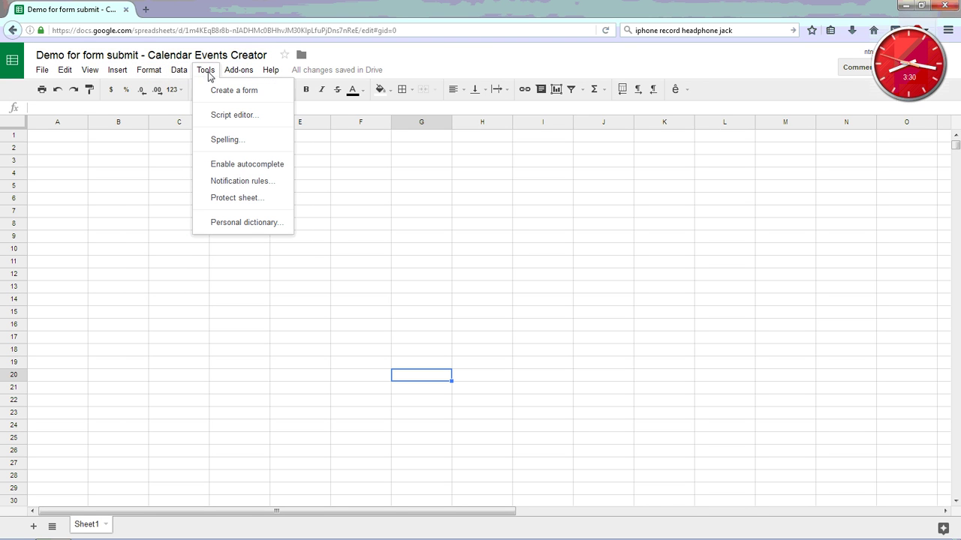
click(256, 97)
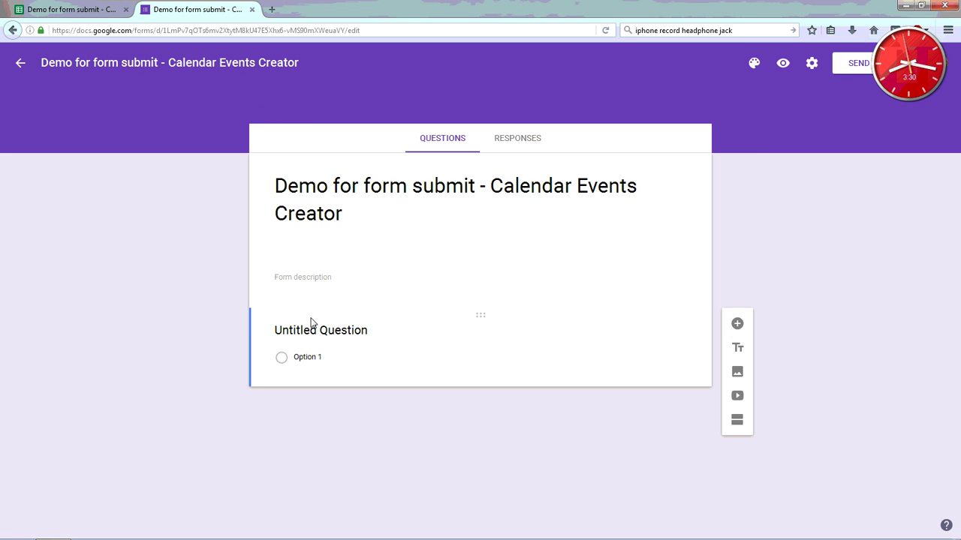
Rename the first question to 'Title', make it required, and add a 'Start date/time' question
click(295, 362)
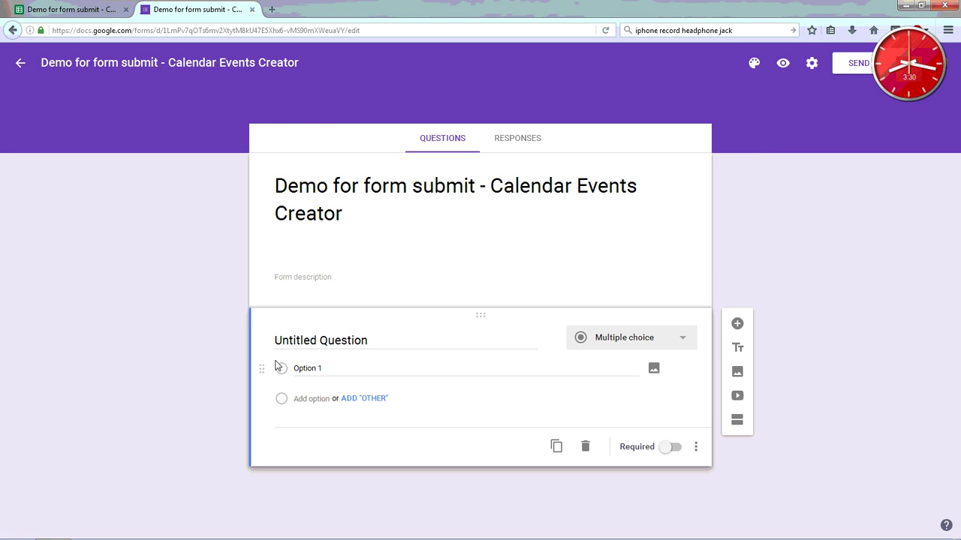
drag(388, 348, 209, 343)
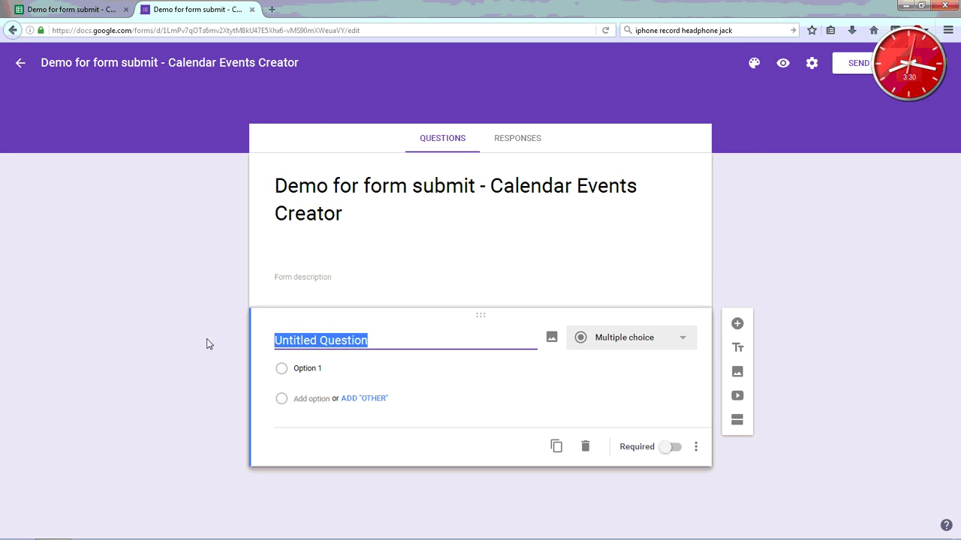
text(Te)
key(BackSpace)
key(BackSpace)
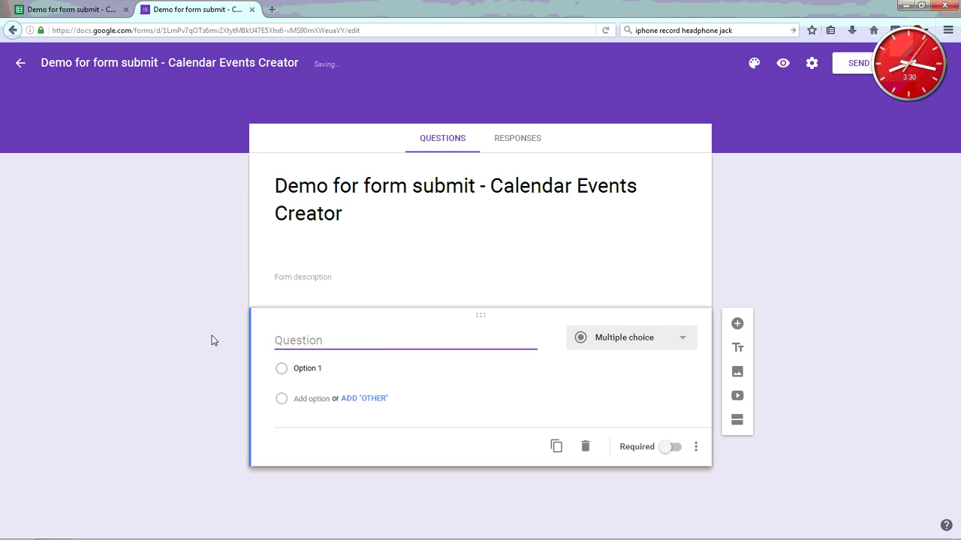
text(Title)
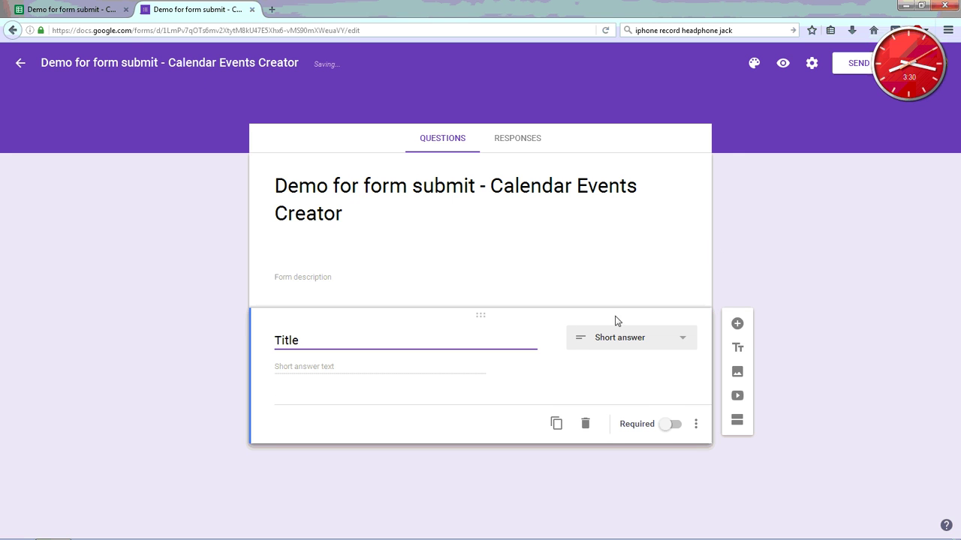
click(672, 425)
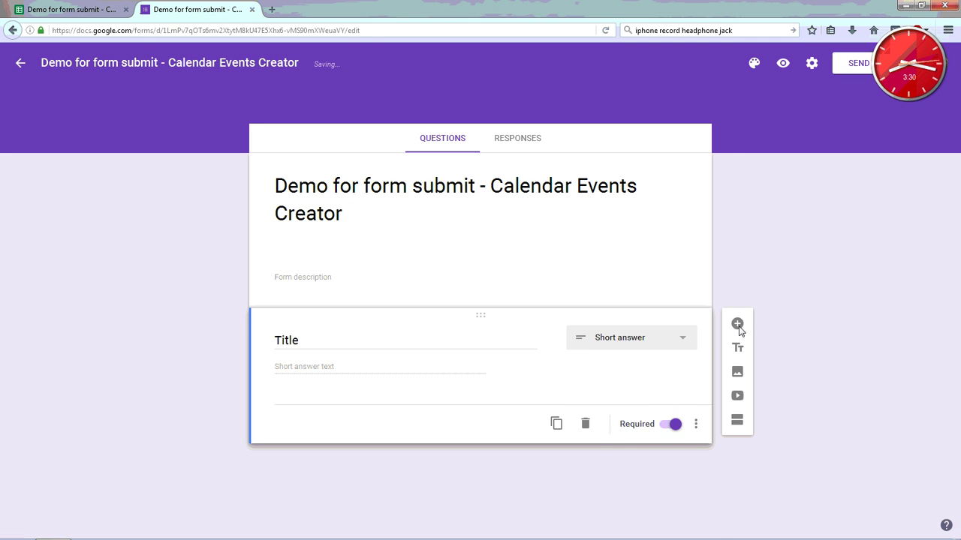
click(738, 327)
text(Start date)
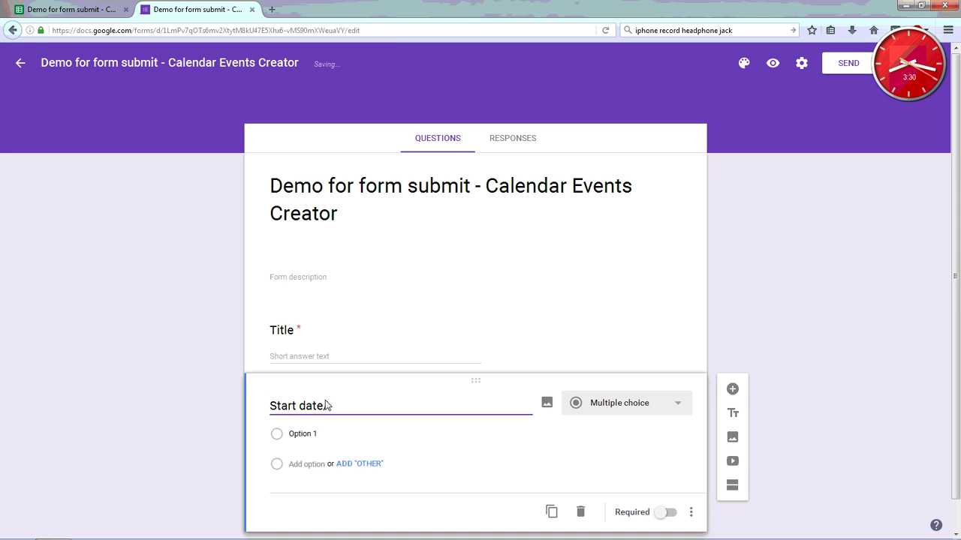
text(/time)
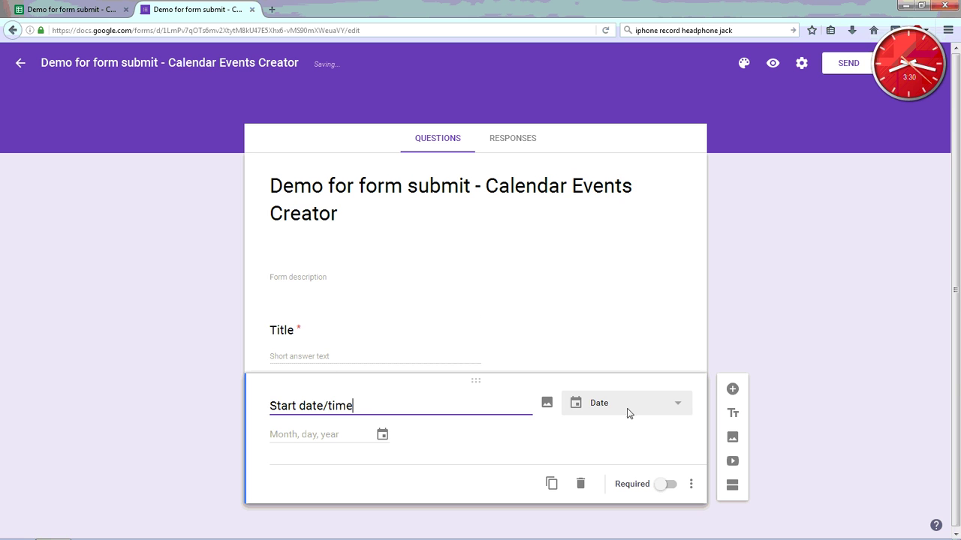
Make Start date/time a Date question and add an 'End date/time' question
click(630, 410)
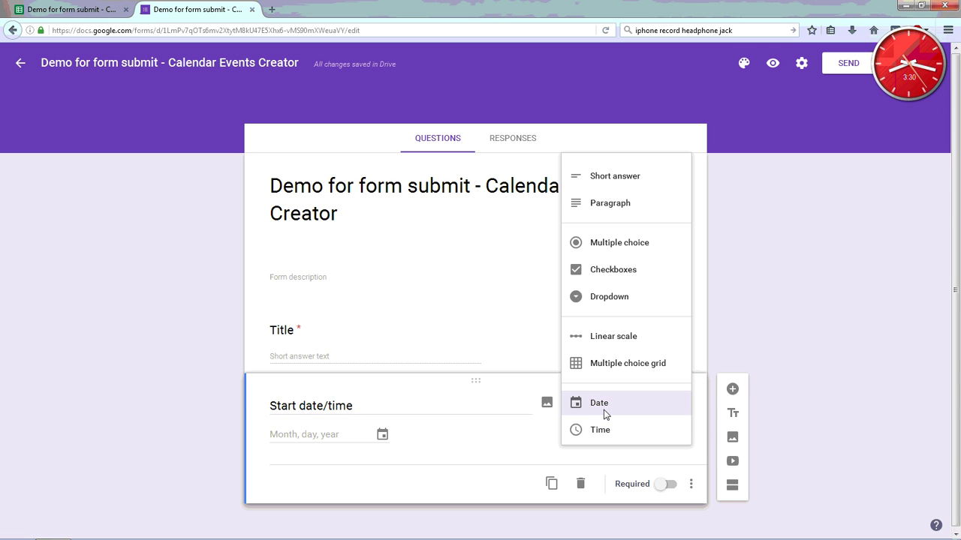
click(605, 406)
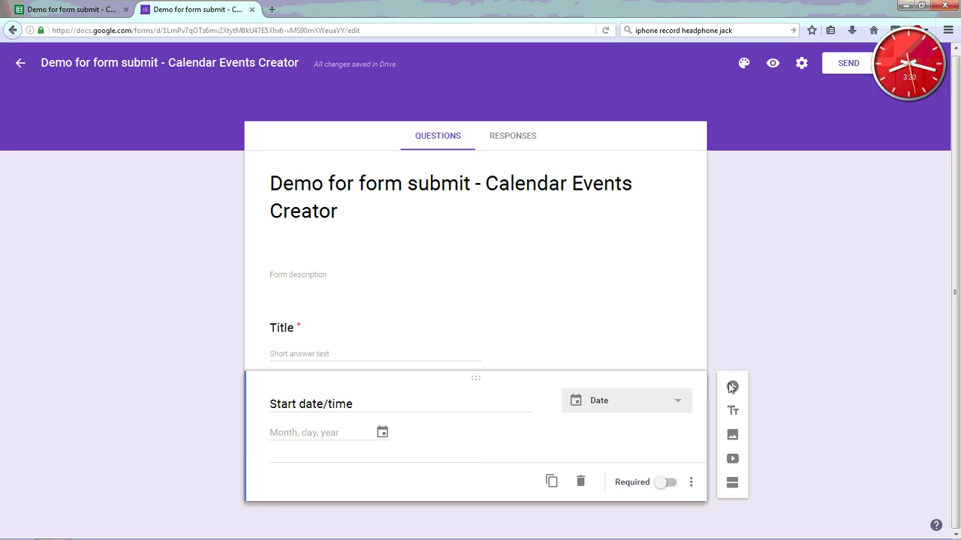
click(732, 386)
text(End date/time)
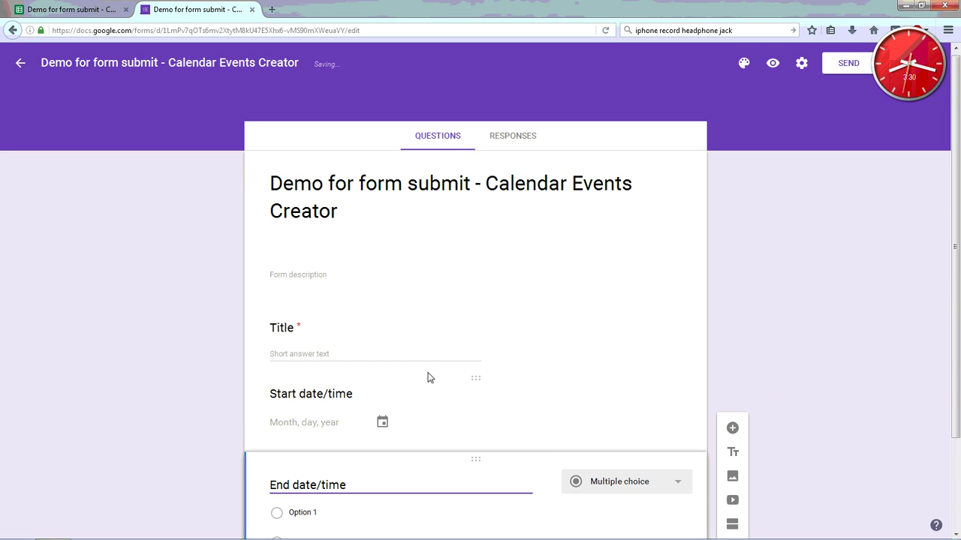
Set End date/time to the Date type and make it required
scroll(510, 317, down, 2)
click(626, 400)
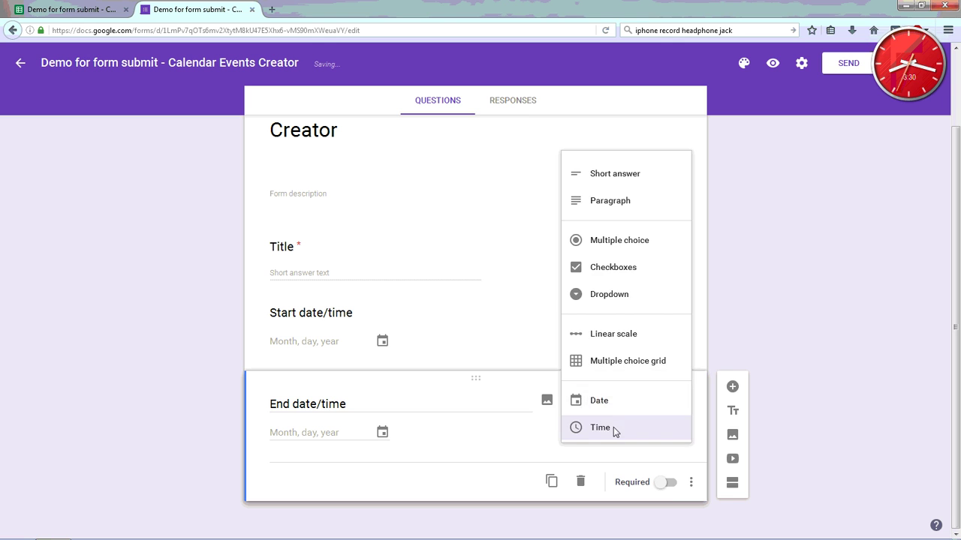
click(605, 406)
click(670, 483)
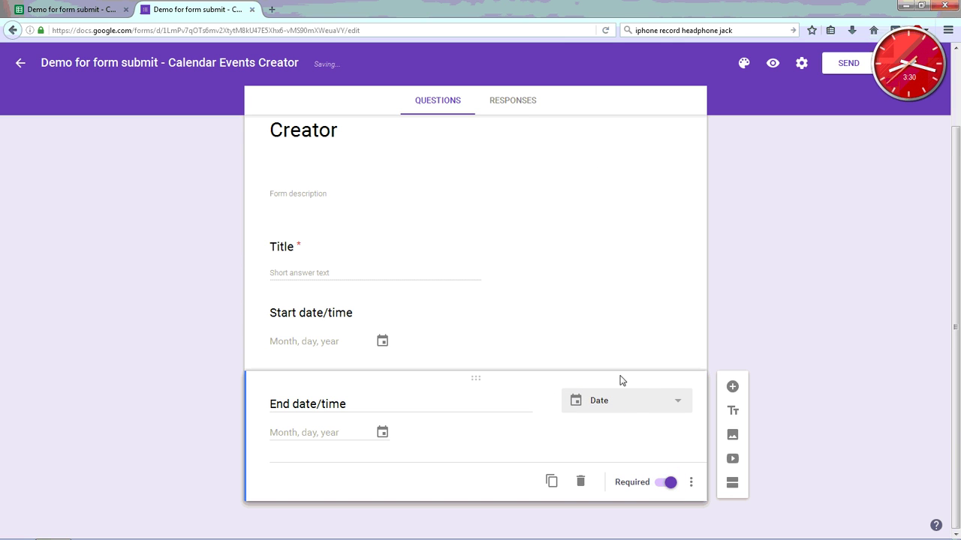
Make Start date/time required as well and add another question below it
click(398, 323)
click(670, 401)
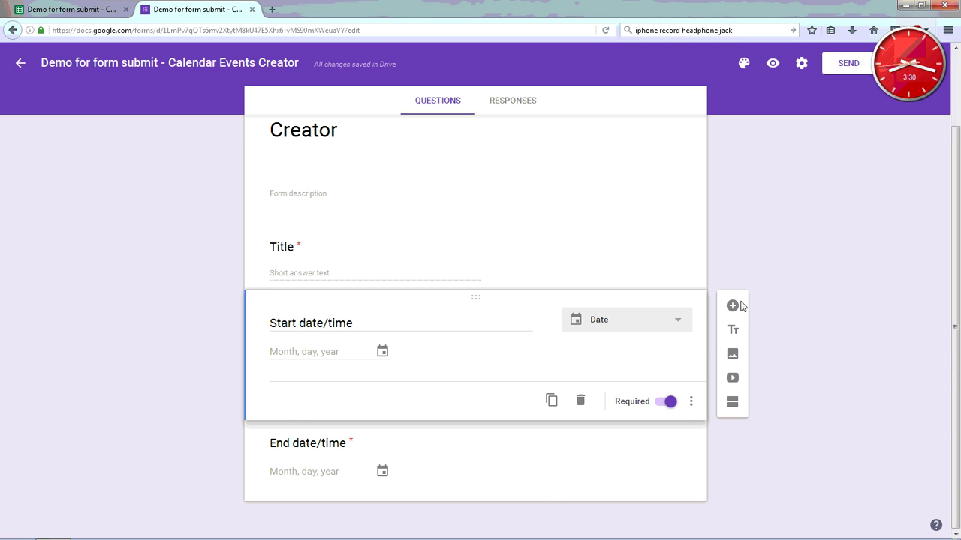
click(738, 305)
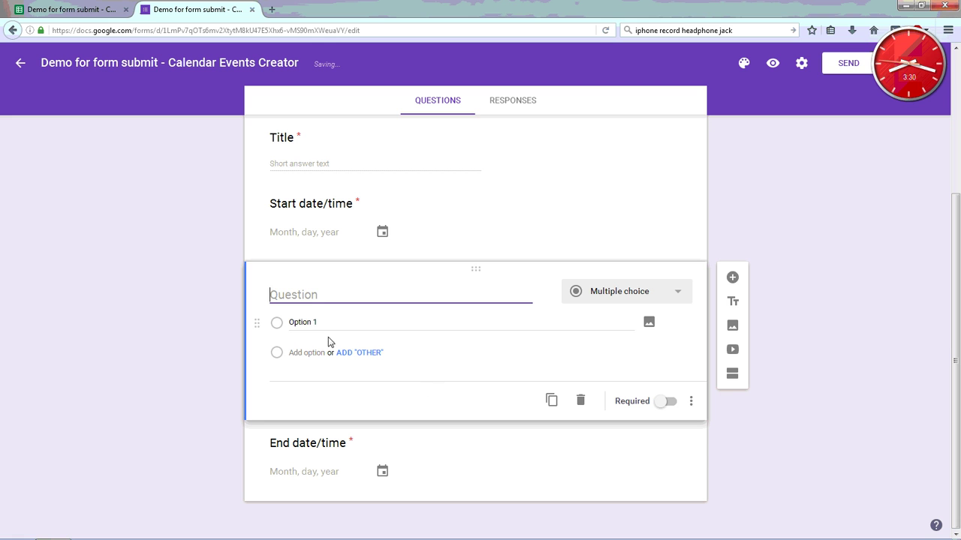
Name the new question 'Description' and drag it below End date/time as the last question
text(Description)
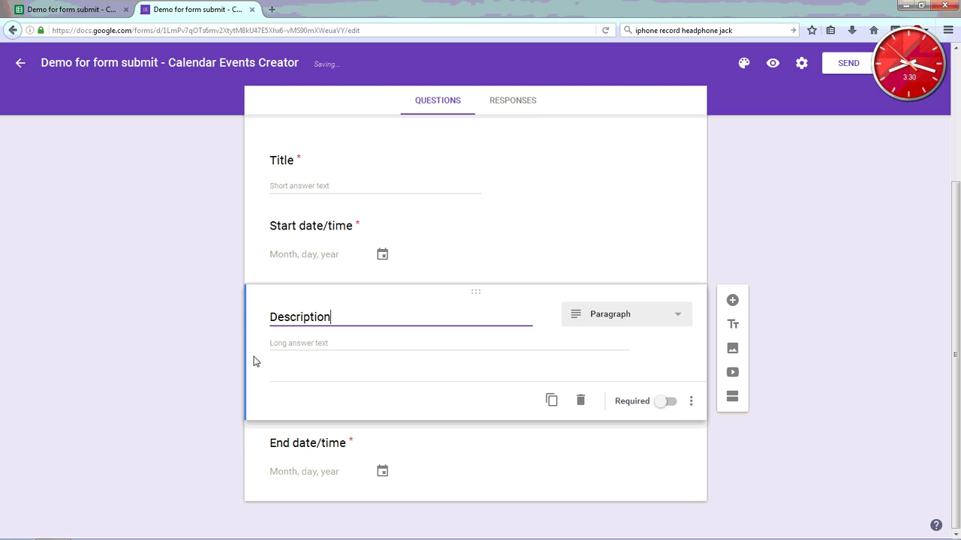
drag(697, 298, 689, 405)
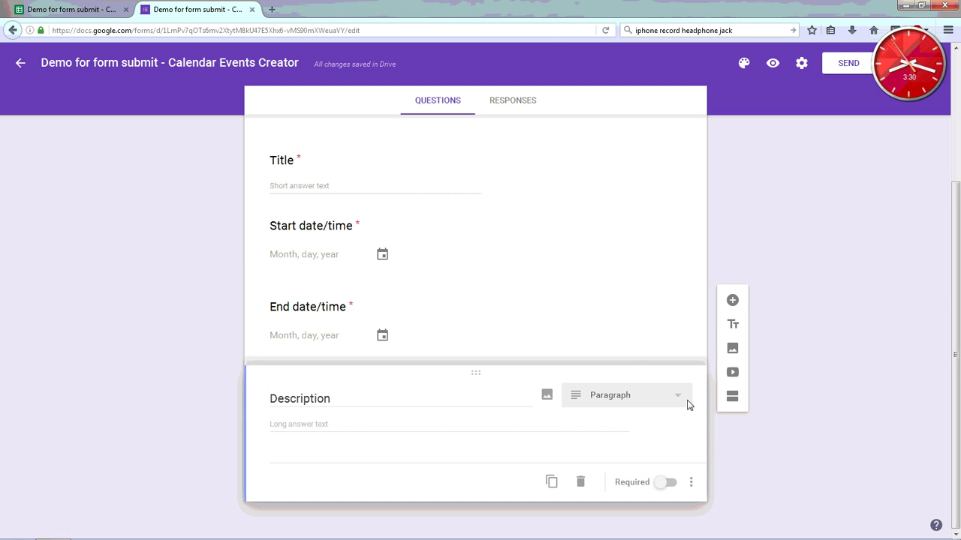
drag(689, 406, 691, 417)
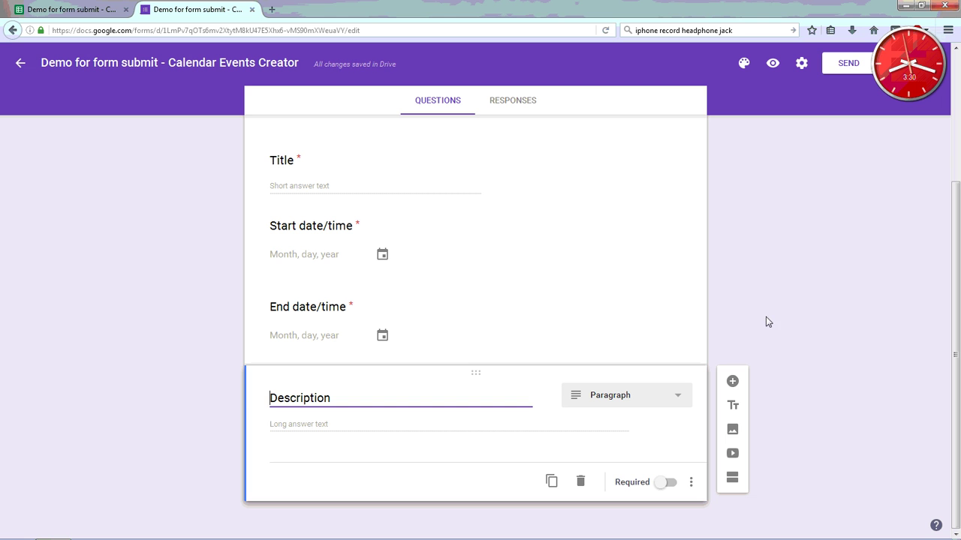
Preview the live form and enter 'My title' as the Title answer
click(779, 67)
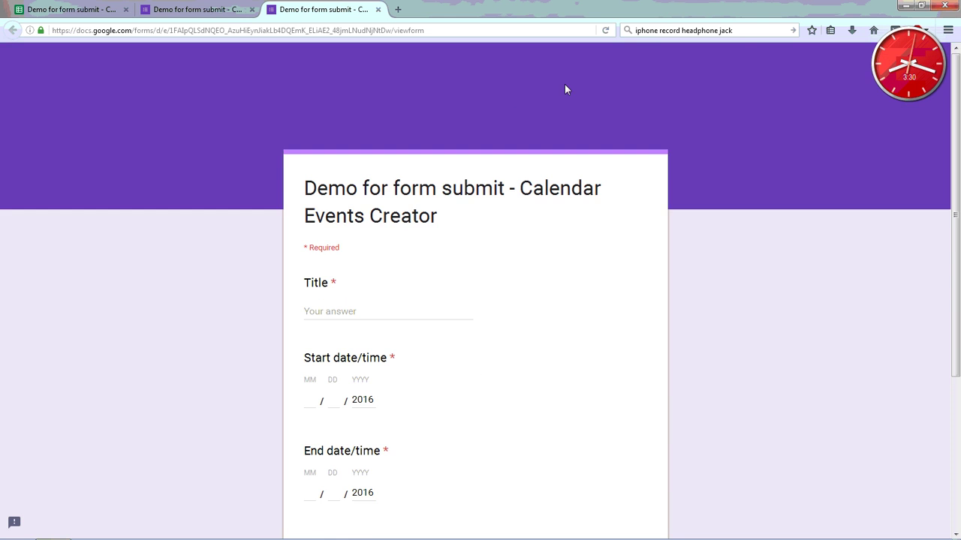
scroll(420, 234, down, 3)
scroll(420, 233, up, 2)
click(331, 233)
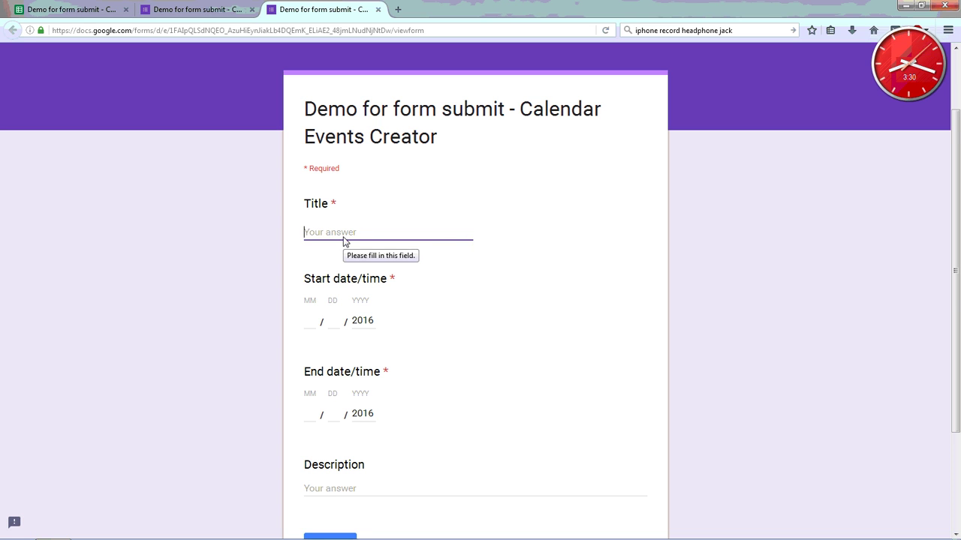
text(Titl)
key(BackSpace)
key(BackSpace)
key(BackSpace)
text(My ti)
Enter start date 01/01/2016 and end date 01/02/2016
key(Tab)
key(Tab)
key(Tab)
key(Tab)
text(02)
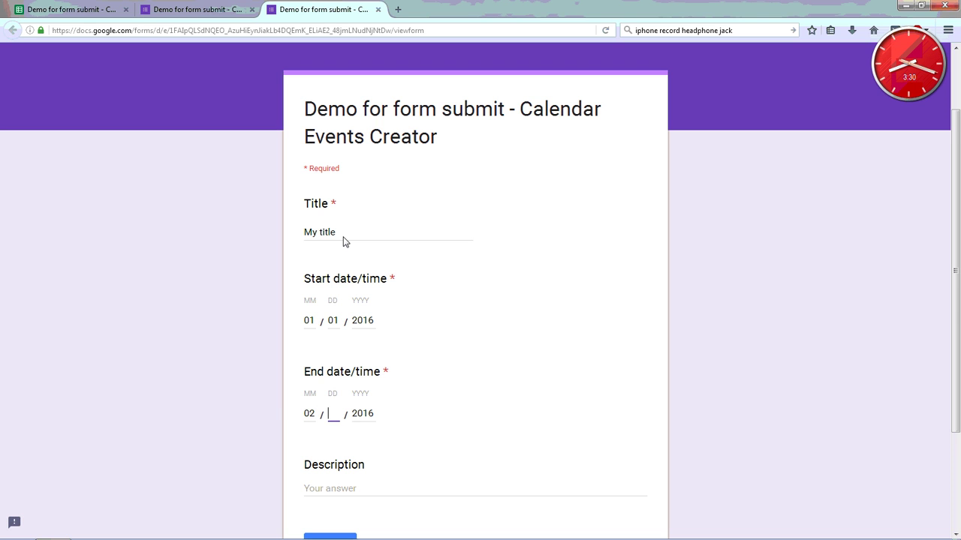
key(shift+Tab)
text(0)
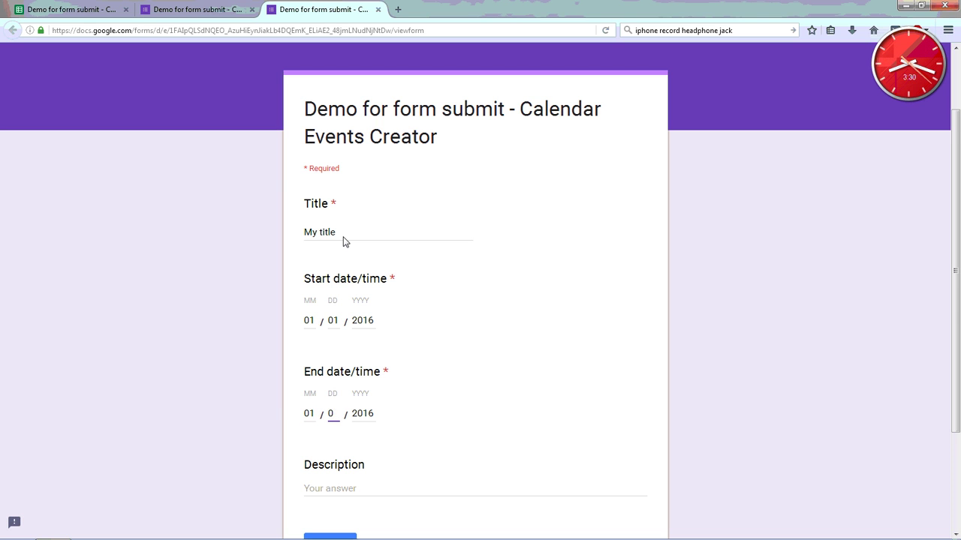
text(2)
Enter 'Hello world' as the description and submit the response
key(Tab)
text(Hello w)
key(BackSpace)
key(BackSpace)
text(r)
scroll(455, 408, down, 3)
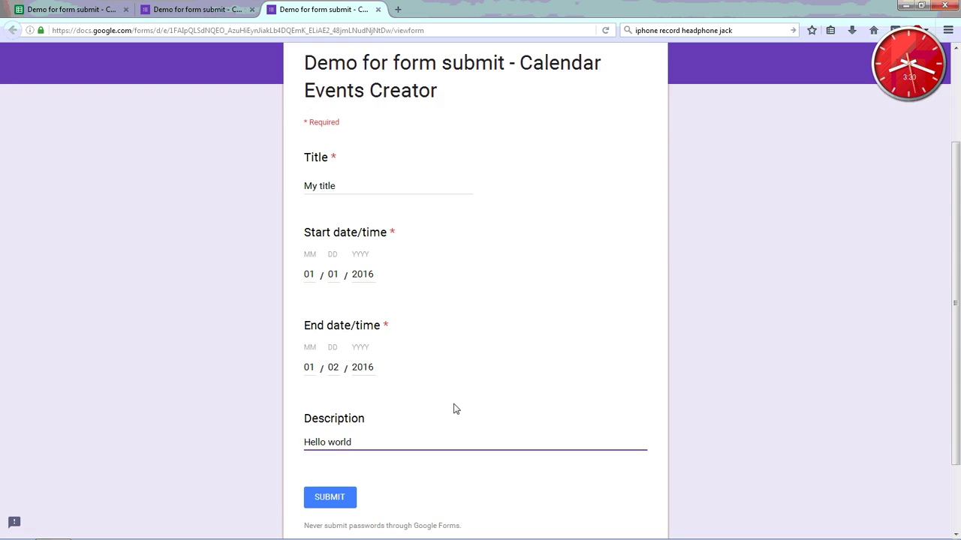
click(328, 408)
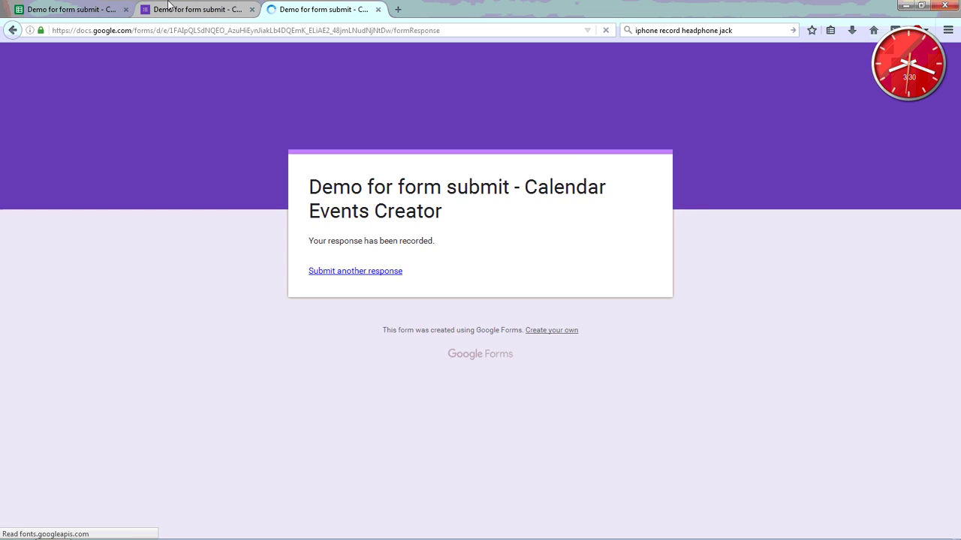
Switch to the spreadsheet and view the My title response on the Form Responses 1 sheet
click(169, 6)
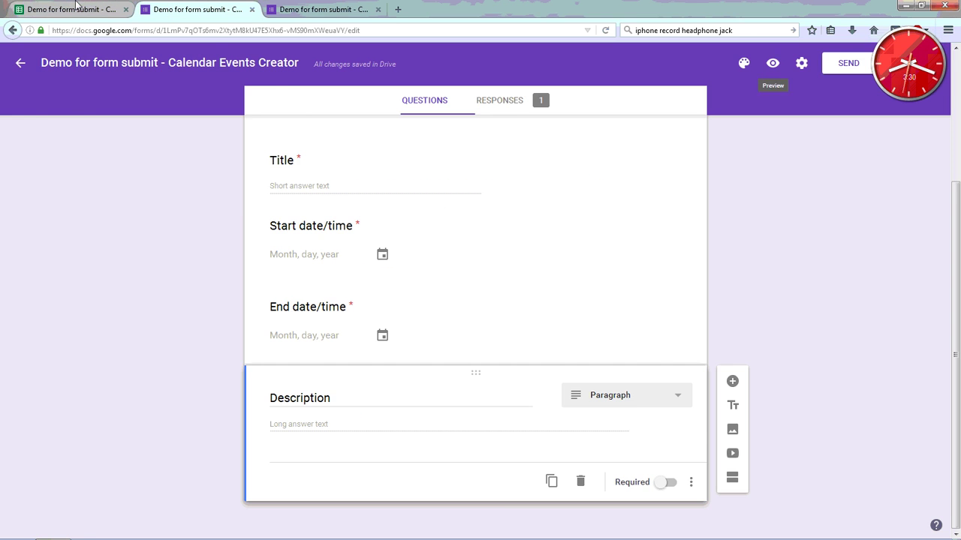
click(120, 10)
click(346, 198)
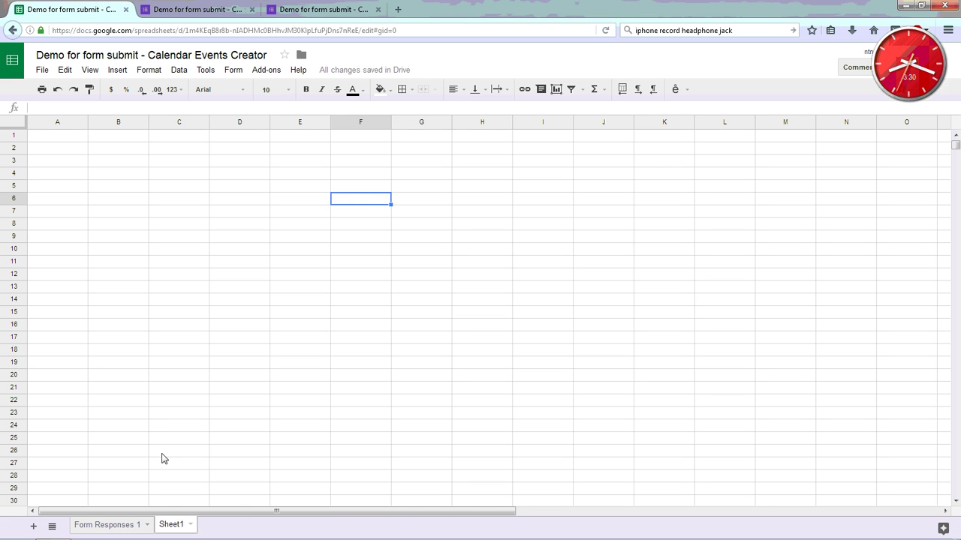
click(129, 529)
click(129, 529)
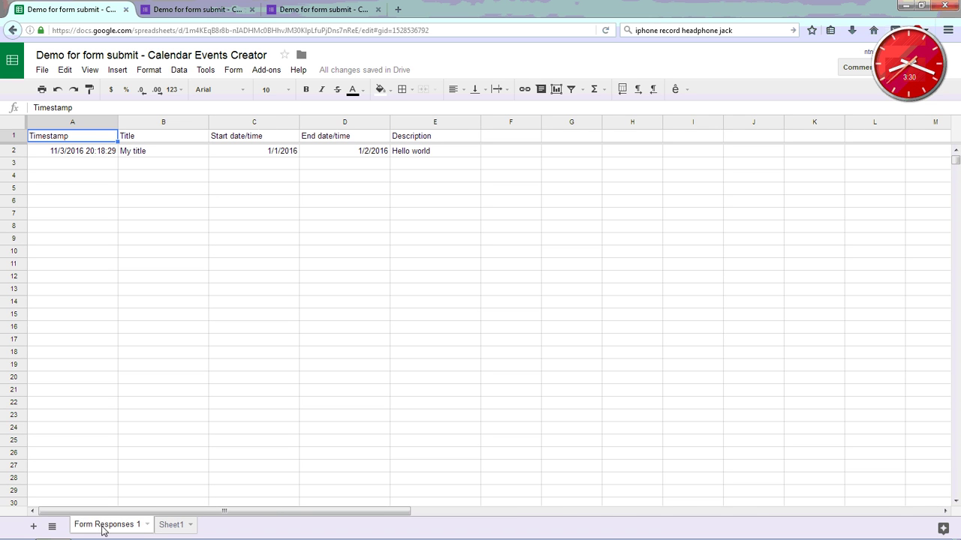
click(175, 156)
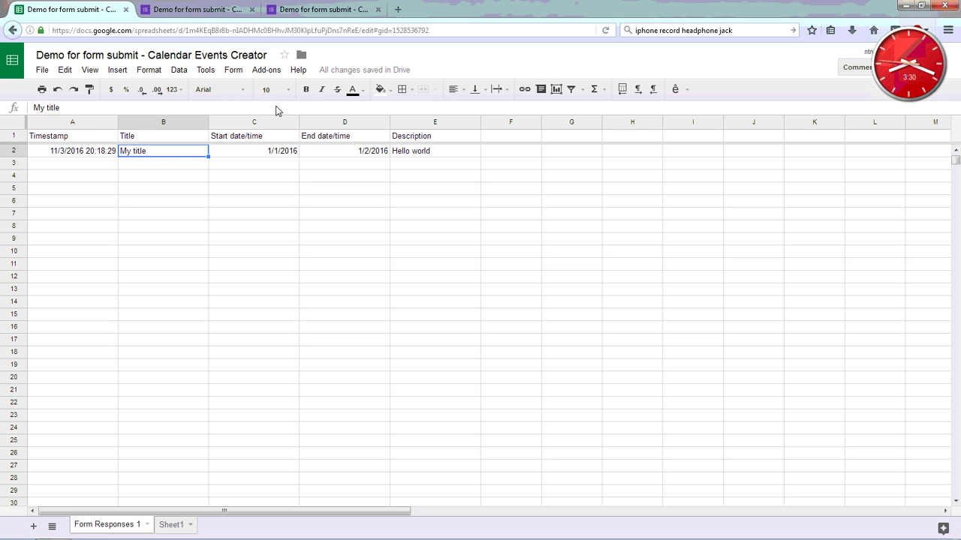
click(261, 72)
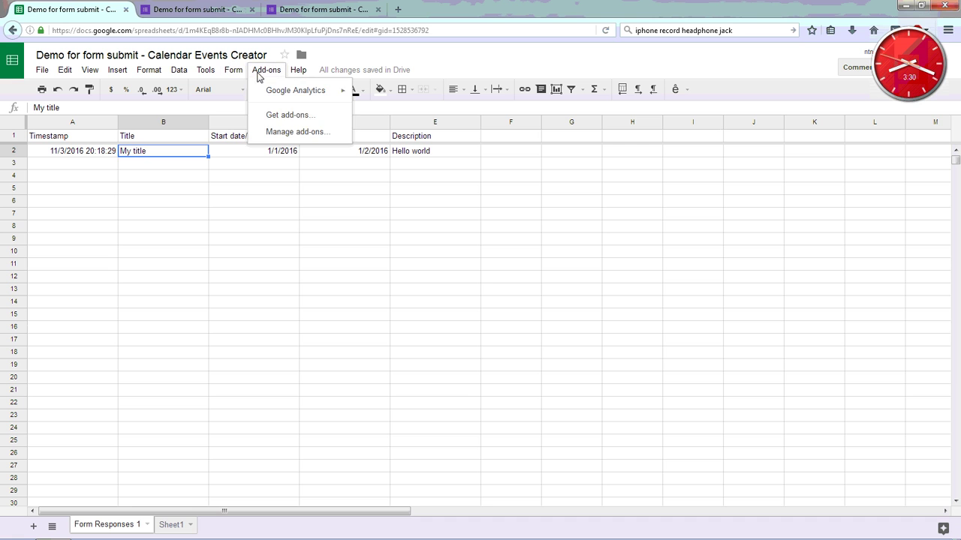
Search the add-on store for 'calendar events creator'
click(222, 123)
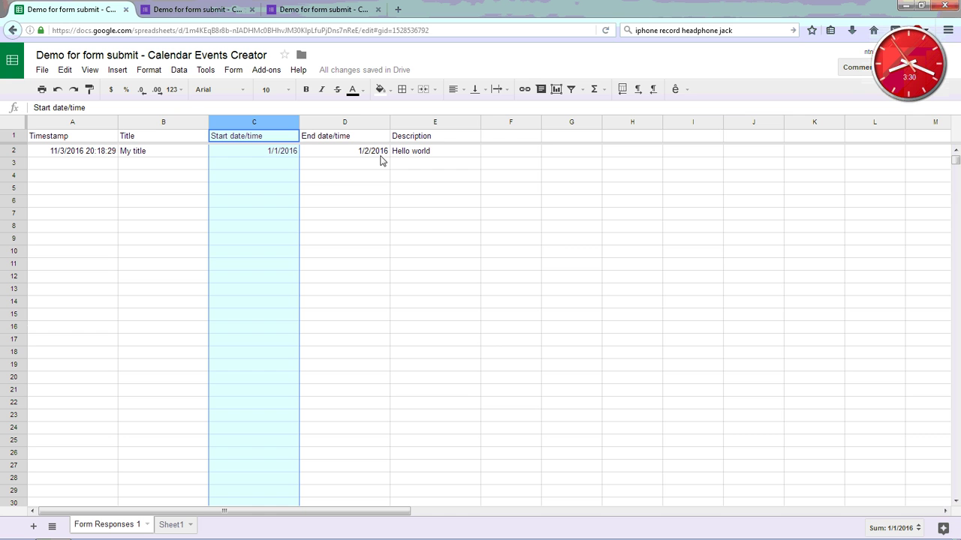
click(266, 70)
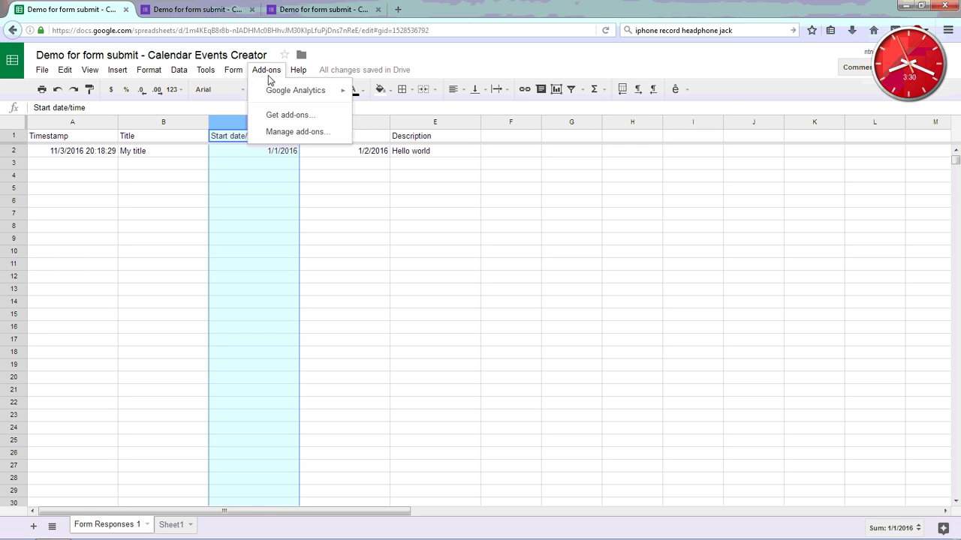
click(289, 115)
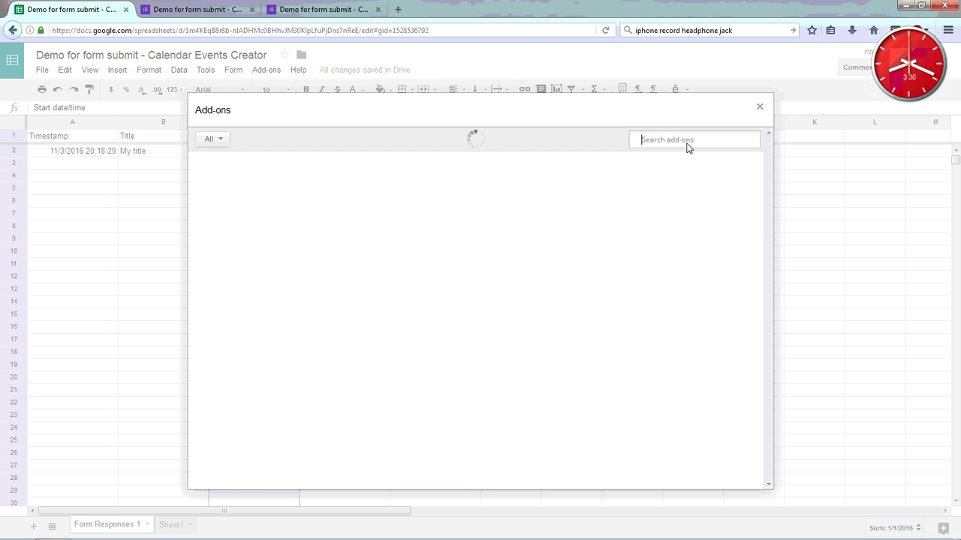
text(calend)
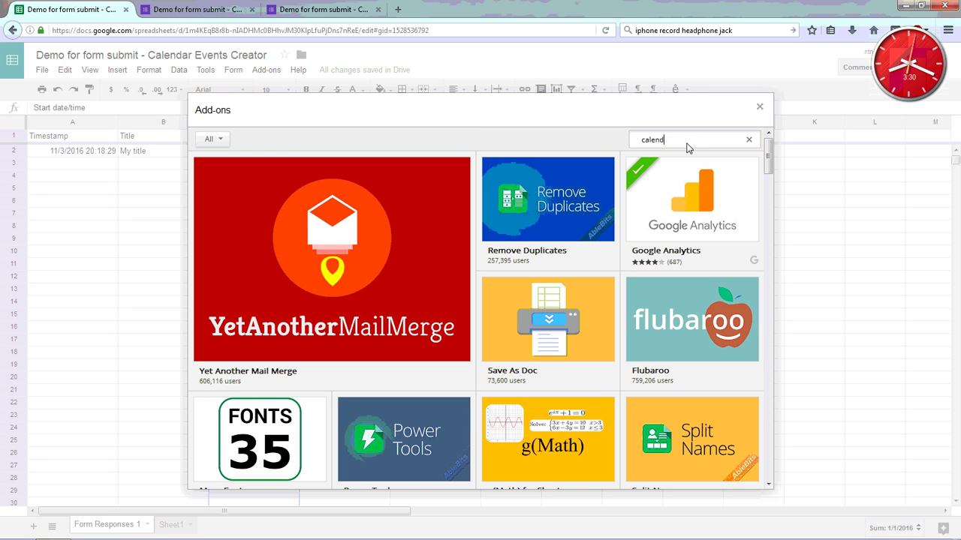
text(ar events creator)
key(Return)
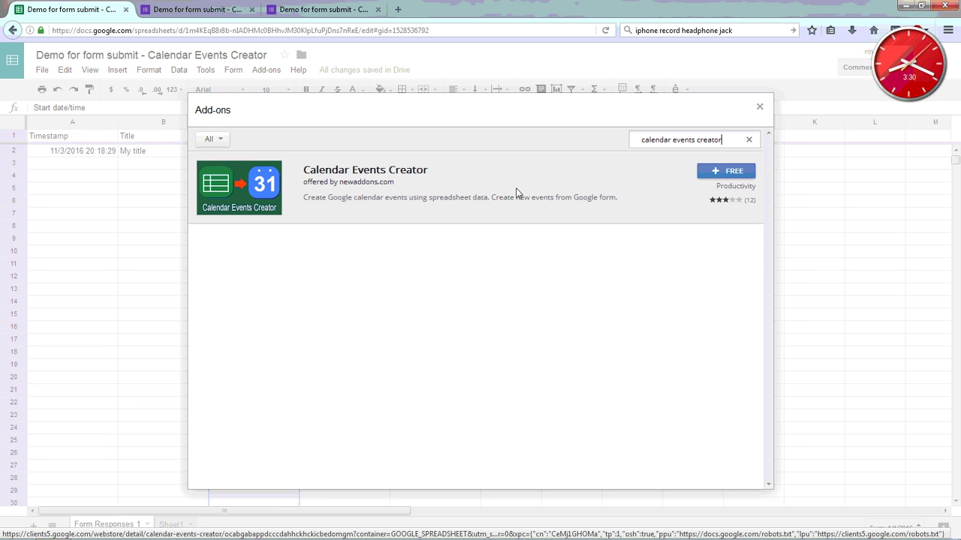
Install the free Calendar Events Creator add-on and show its list of target calendars
click(725, 173)
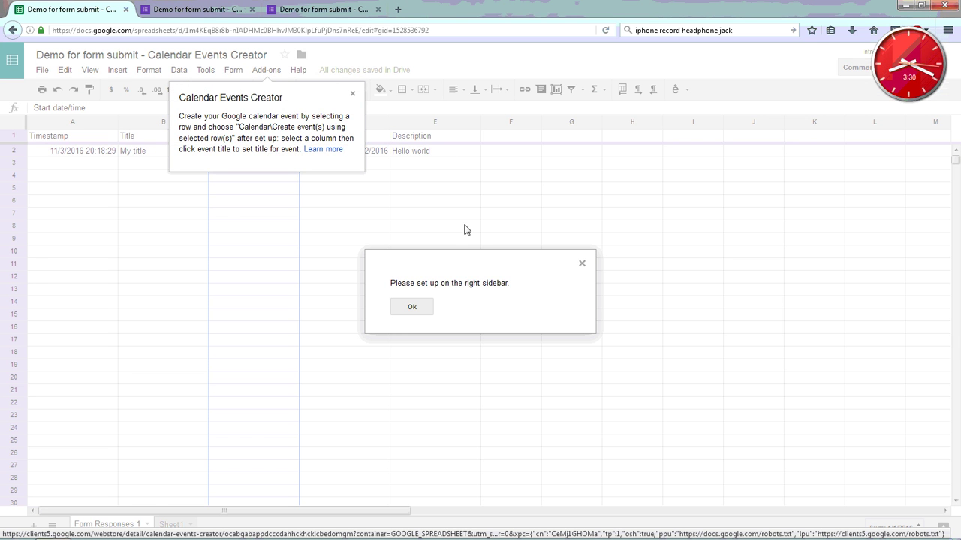
click(413, 310)
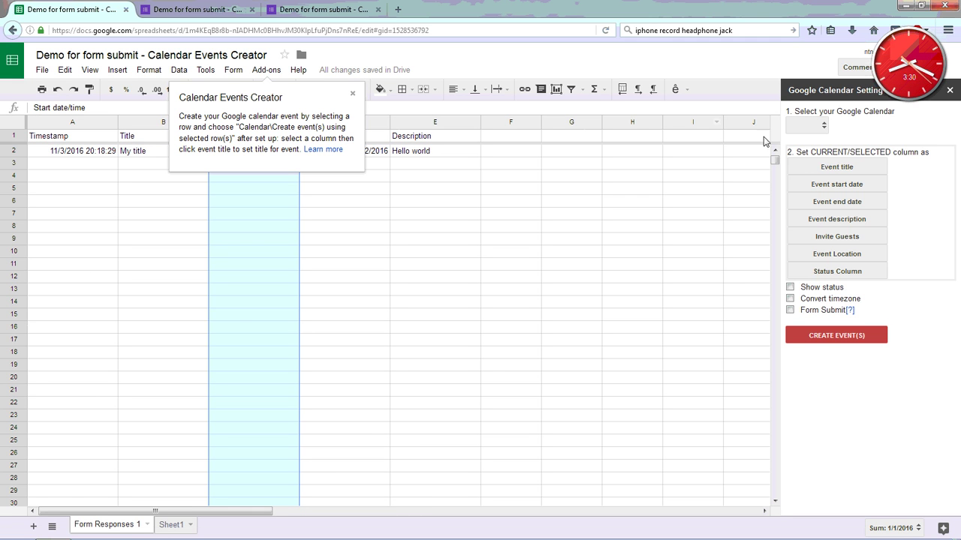
click(874, 126)
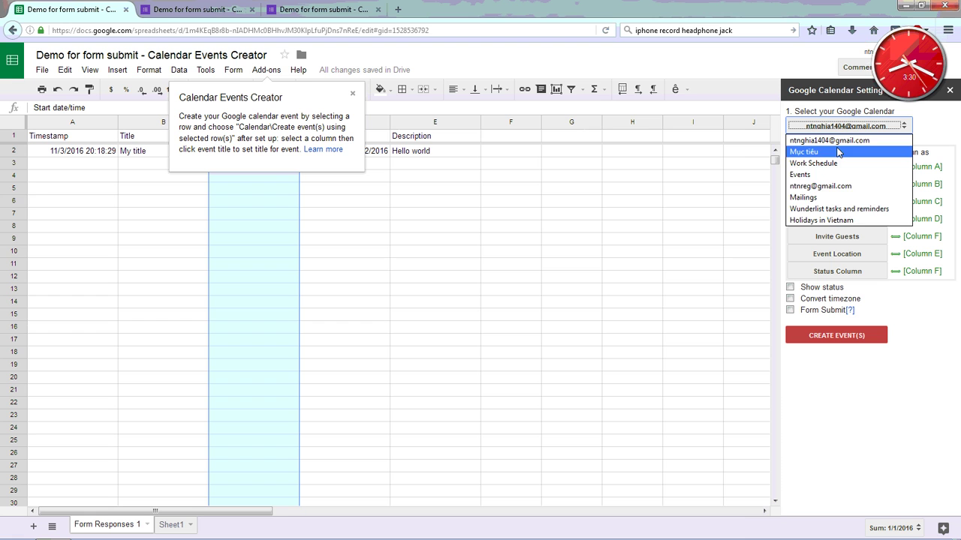
Keep the current calendar and map Column B (Title) to the event title
click(840, 138)
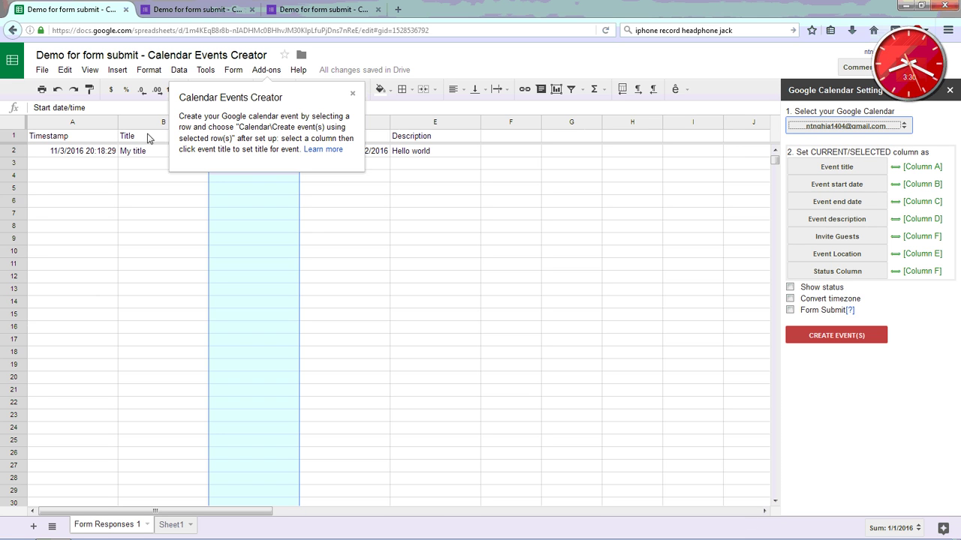
click(123, 165)
click(143, 122)
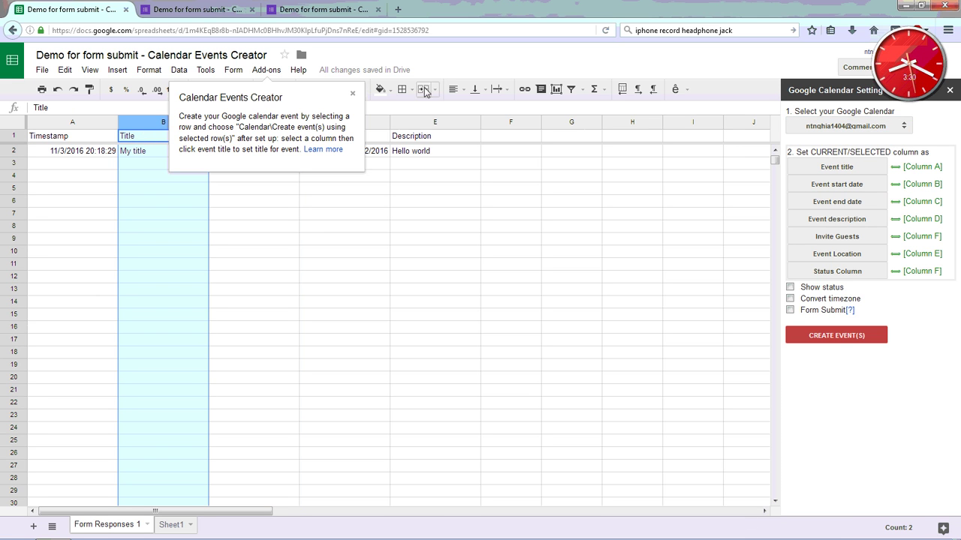
click(352, 96)
click(848, 166)
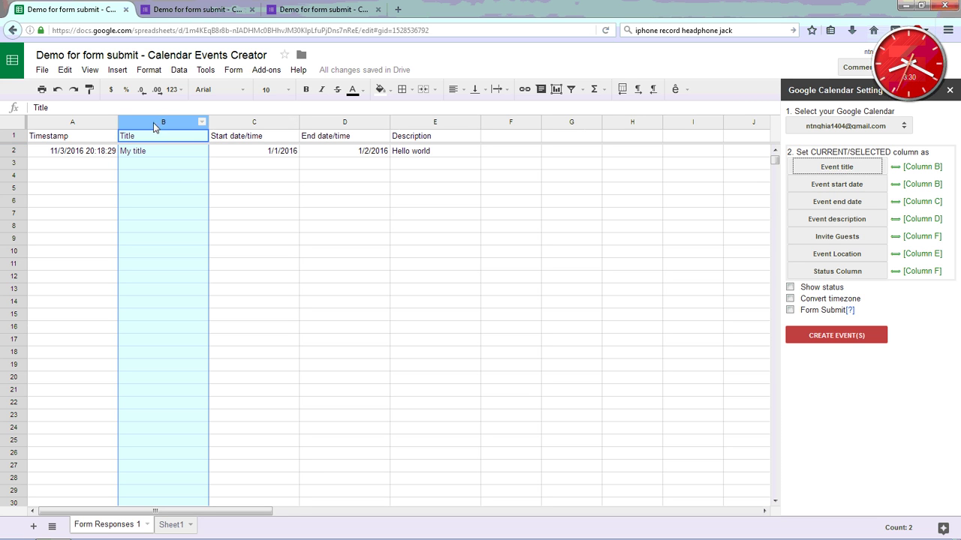
Map columns C, D and E to event start date, end date and description
click(146, 153)
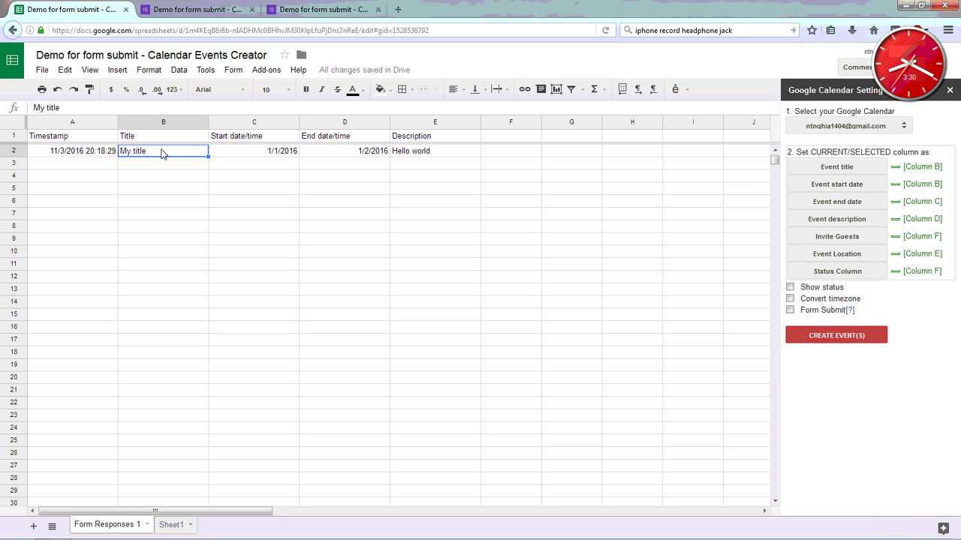
click(254, 123)
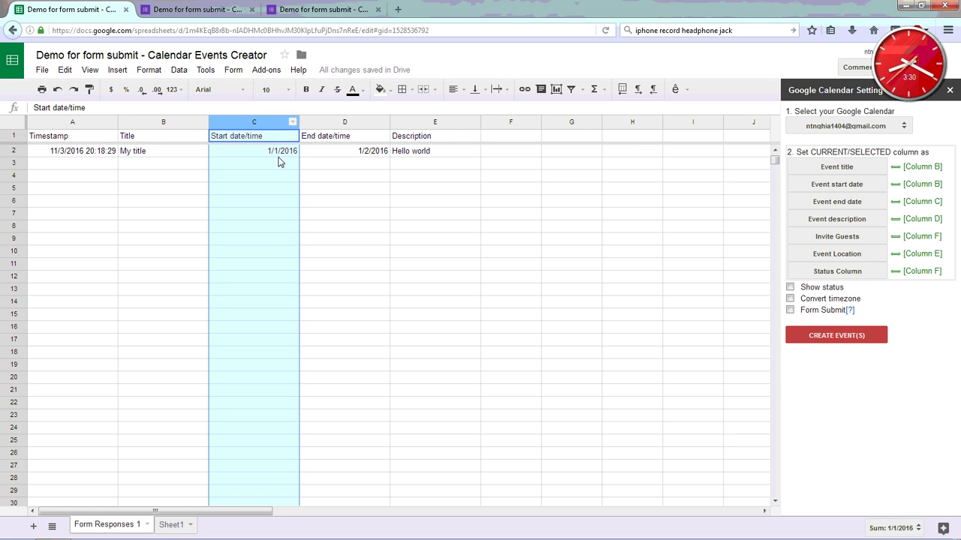
click(855, 185)
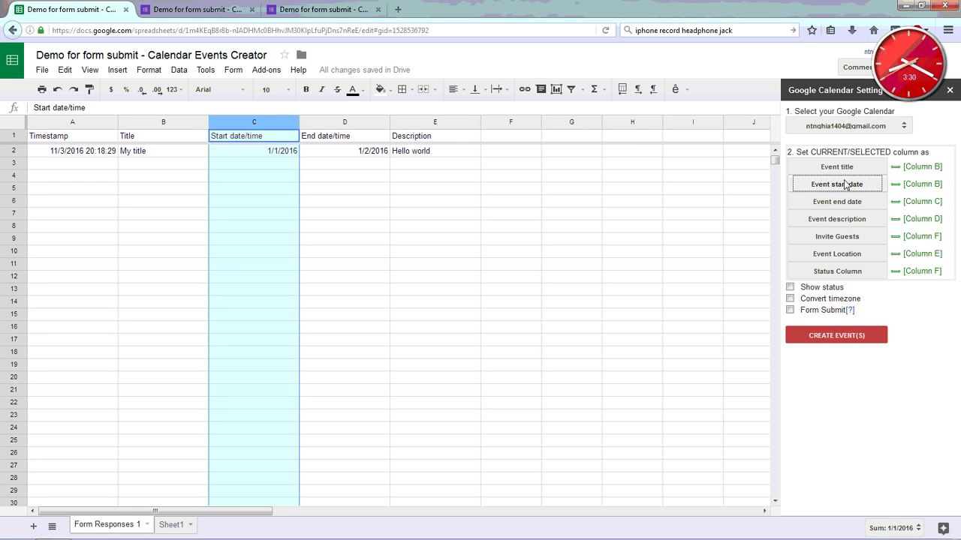
click(359, 126)
click(837, 201)
click(436, 122)
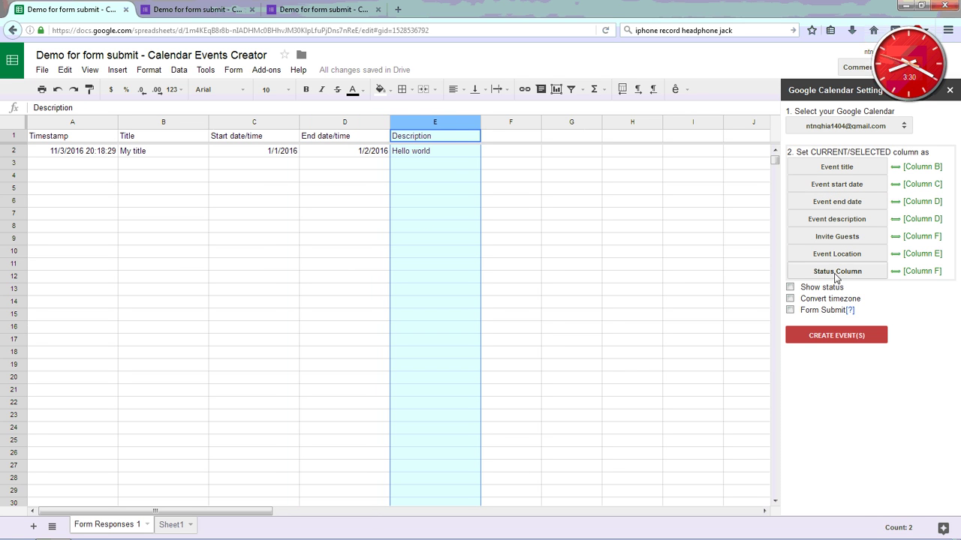
click(838, 222)
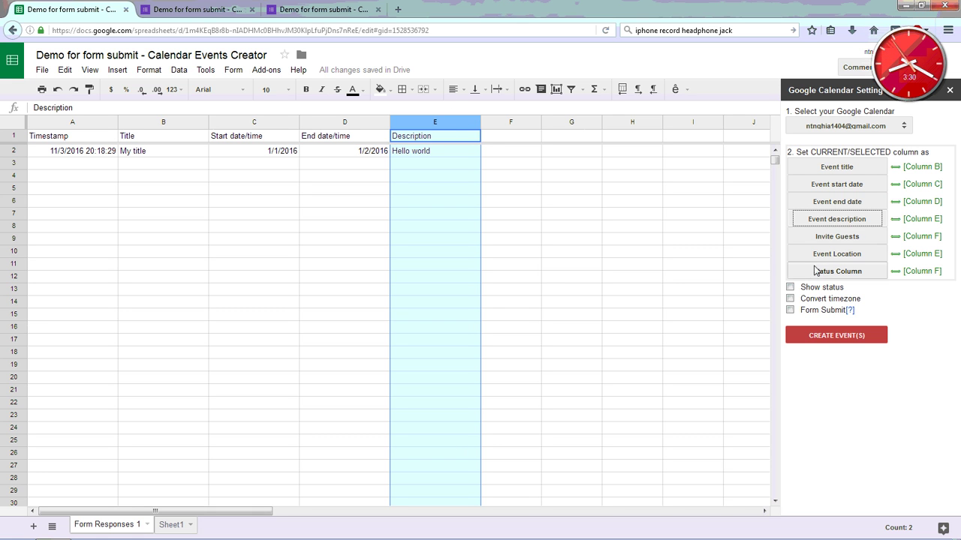
click(503, 123)
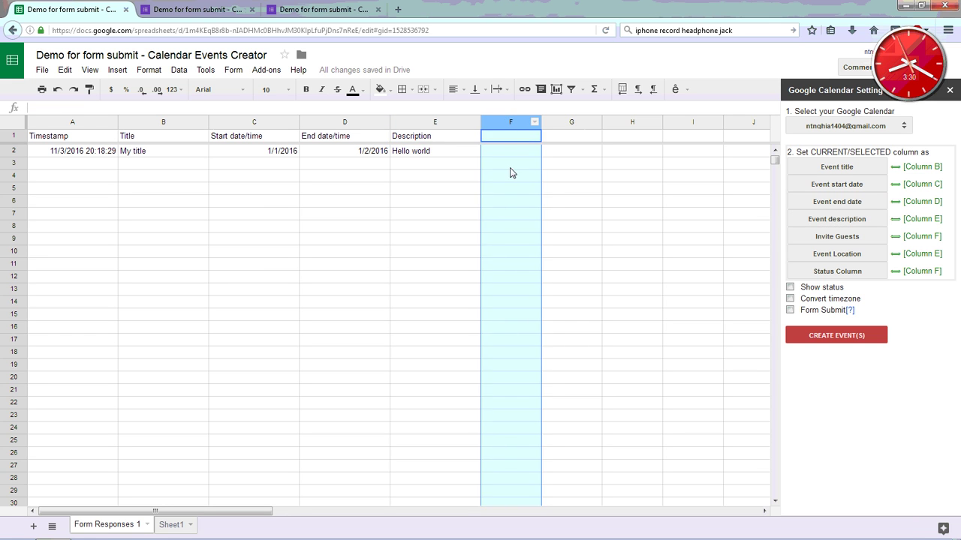
click(509, 153)
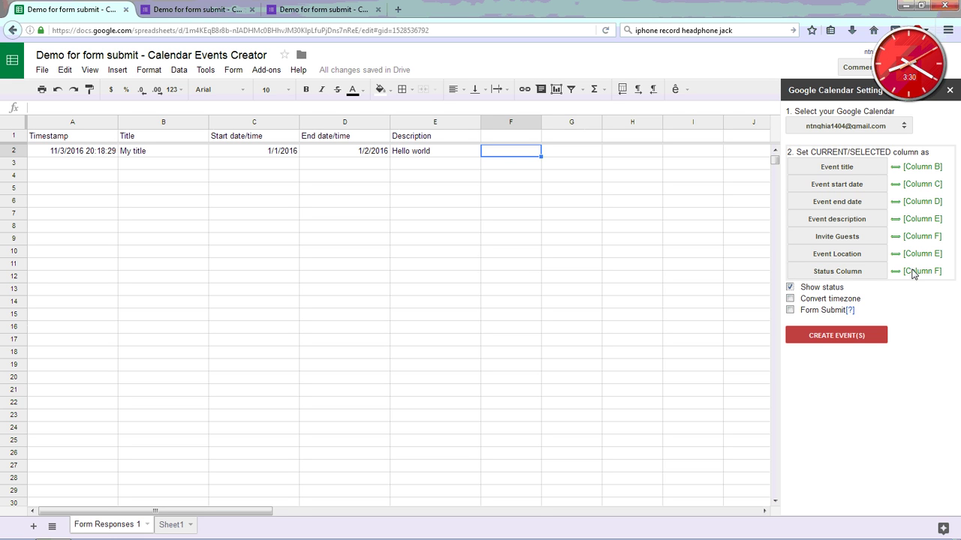
Use column F for the status output and enable event creation on Form Submit
click(506, 122)
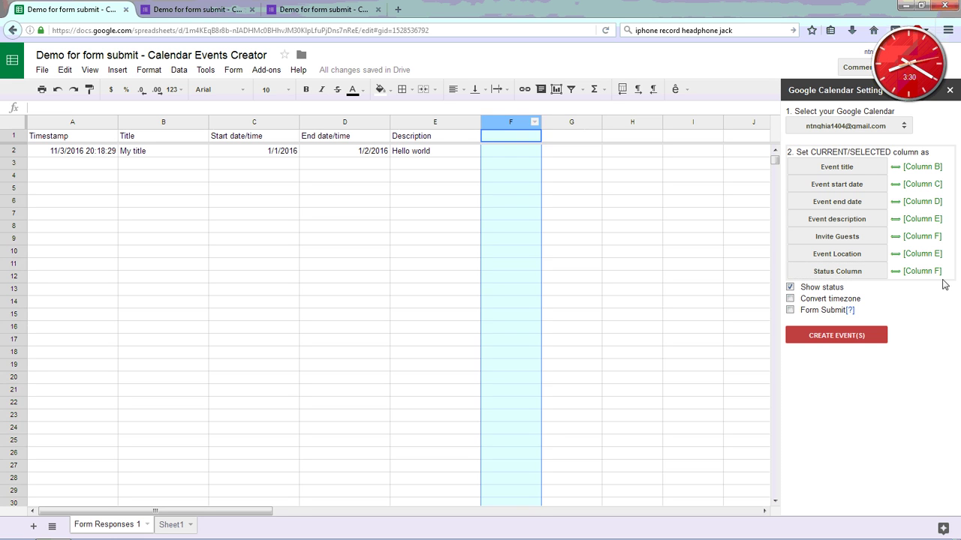
click(790, 310)
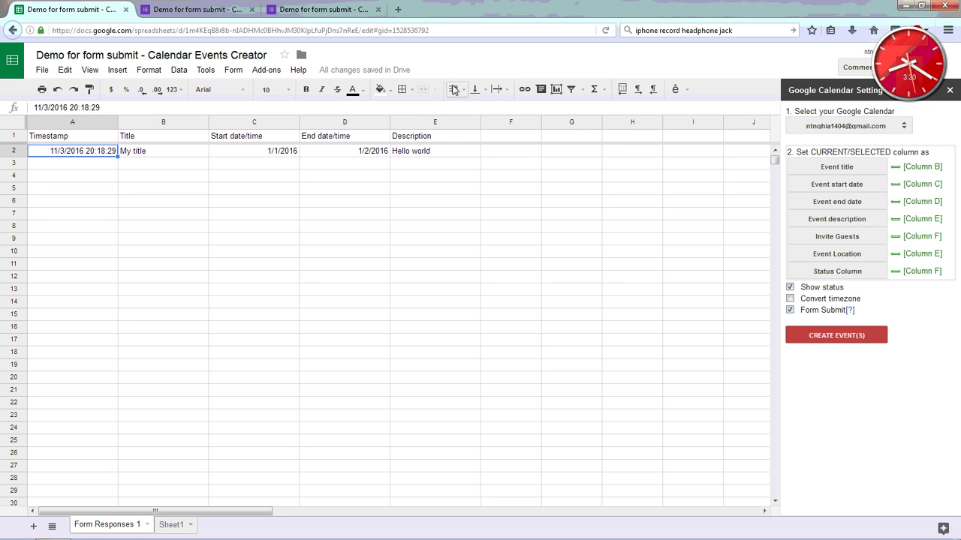
click(200, 154)
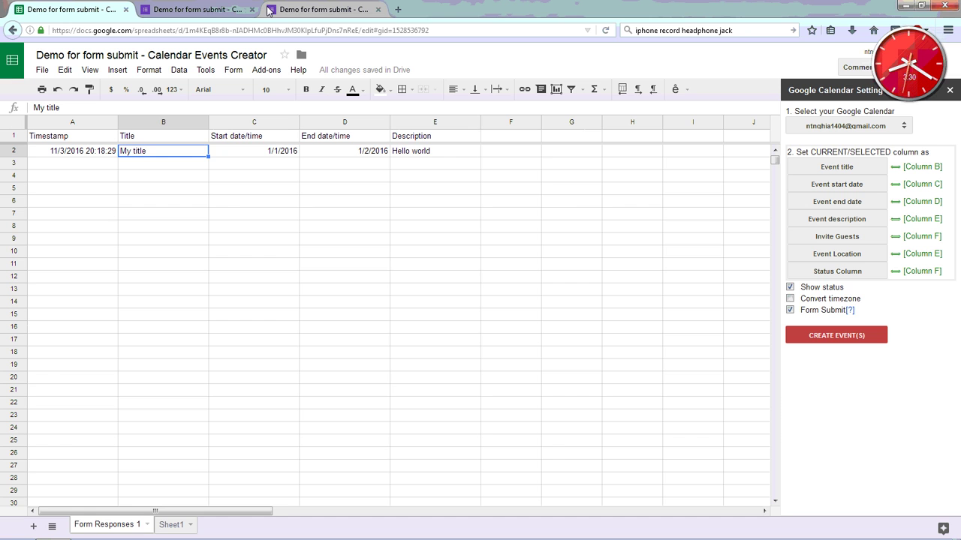
Back on the form tab, start another response titled 'My new tittle'
click(292, 11)
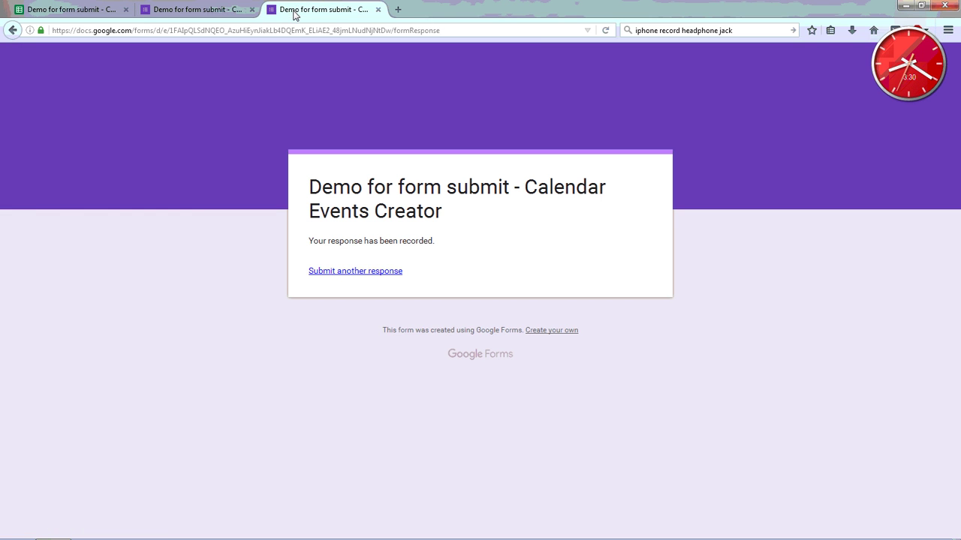
click(349, 271)
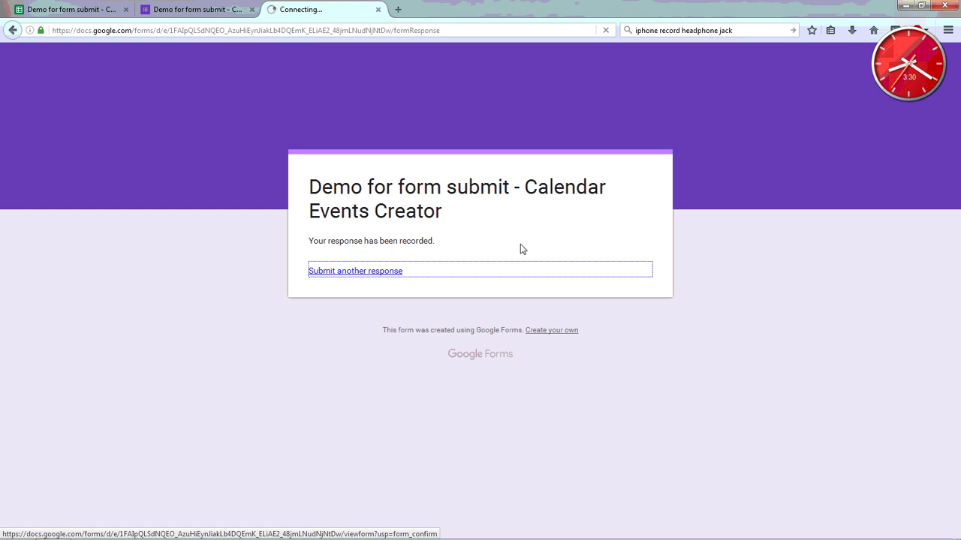
click(345, 311)
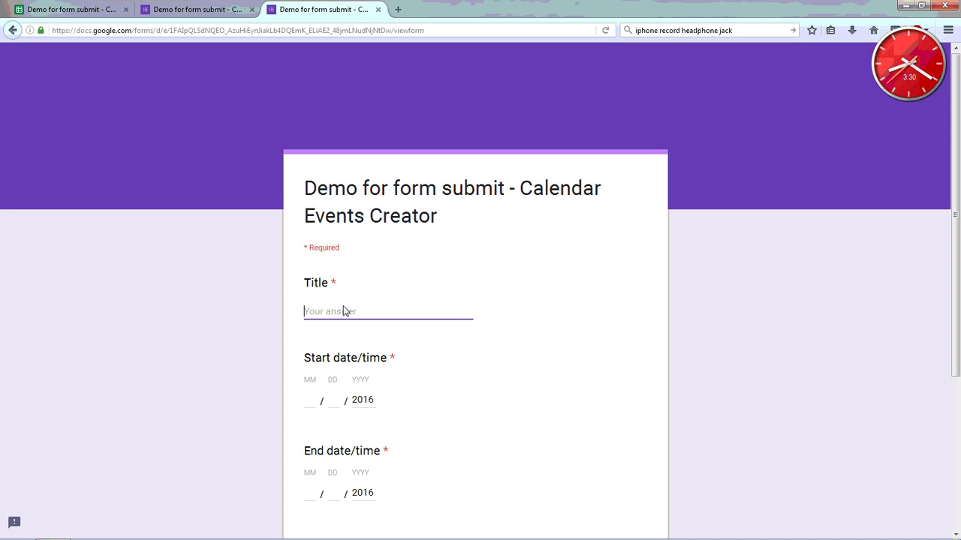
text(My ti)
key(BackSpace)
text(new tittle)
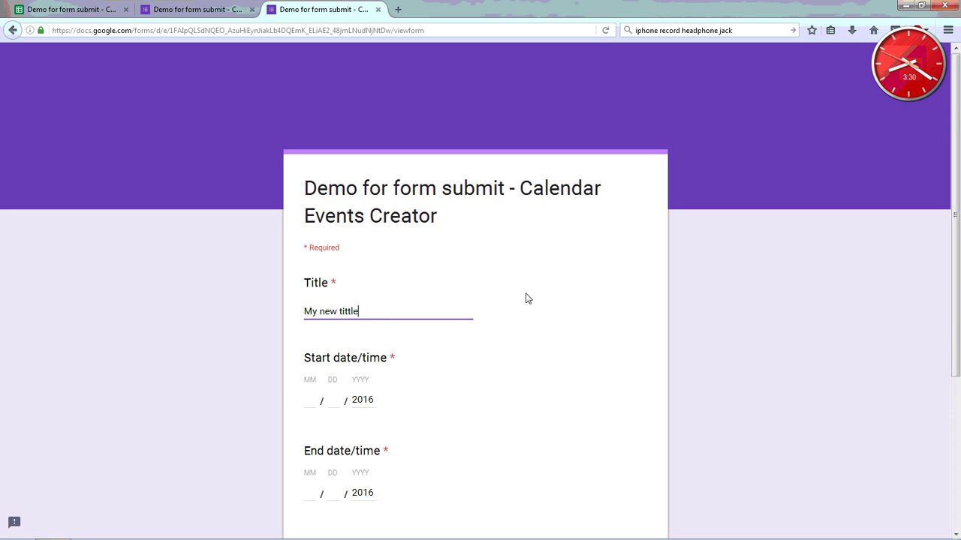
Enter 01/01/2016 as both the start and end date
key(Tab)
text(0)
text(01)
key(Tab)
key(Tab)
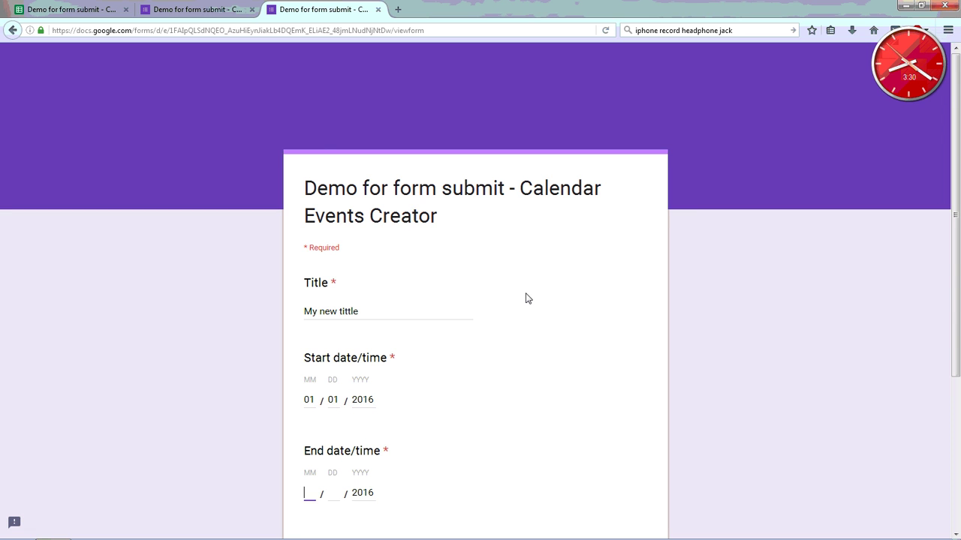
text(01)
key(Tab)
Enter 'Hello world 2016' as the description and submit the response
scroll(450, 338, down, 3)
click(383, 367)
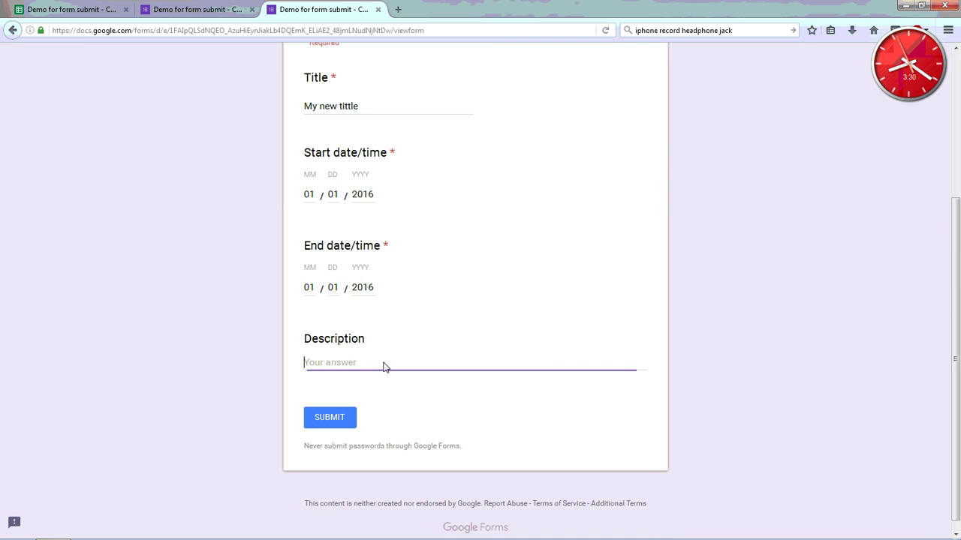
text(Helo worl)
key(BackSpace)
key(BackSpace)
key(BackSpace)
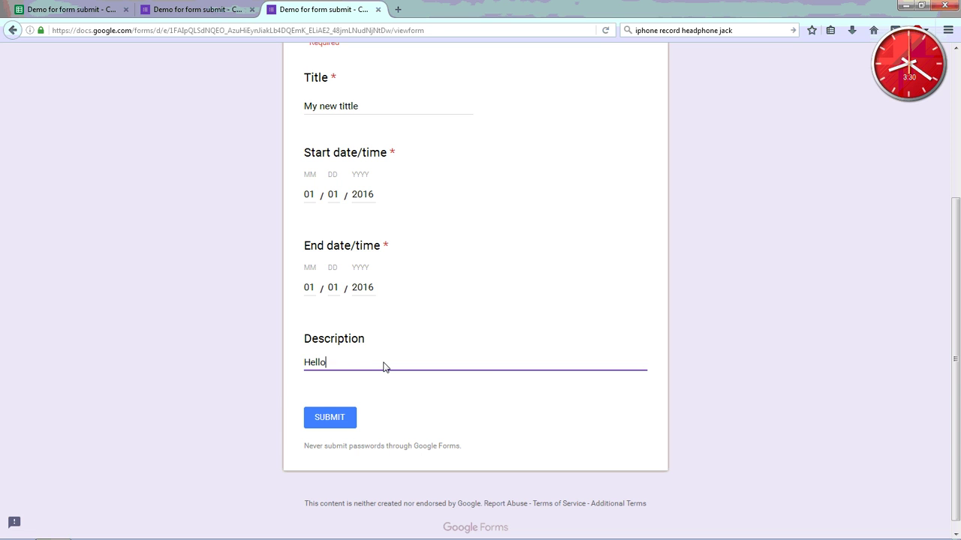
text(wordl)
text(ld )
text(16)
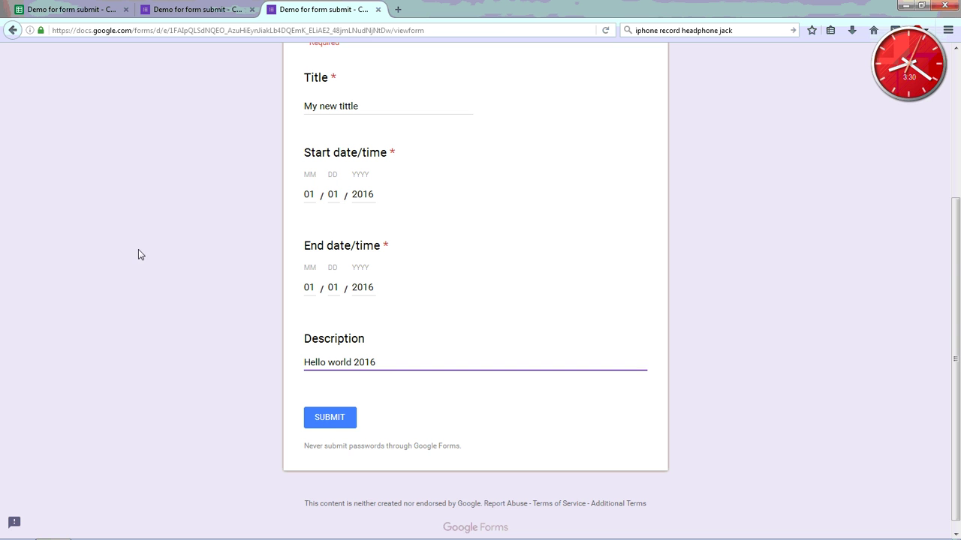
click(333, 422)
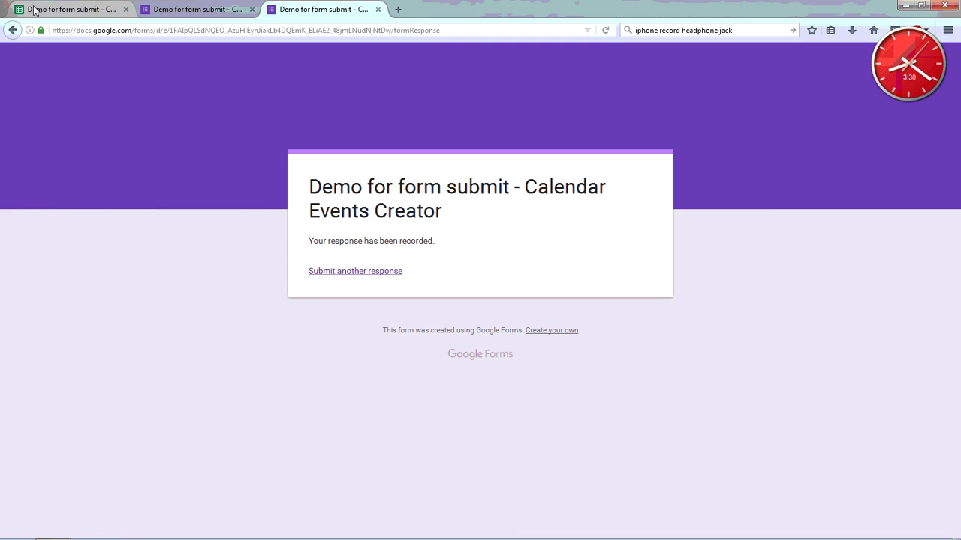
Review the new row 3 response: its timestamp, start date, title 'My new tittle' and description 'Hello world 2016'
click(33, 10)
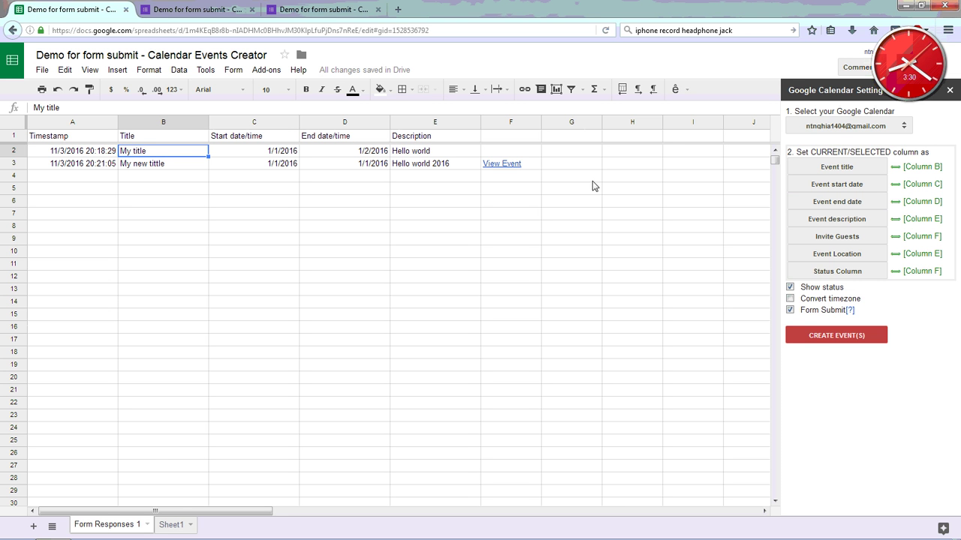
click(75, 163)
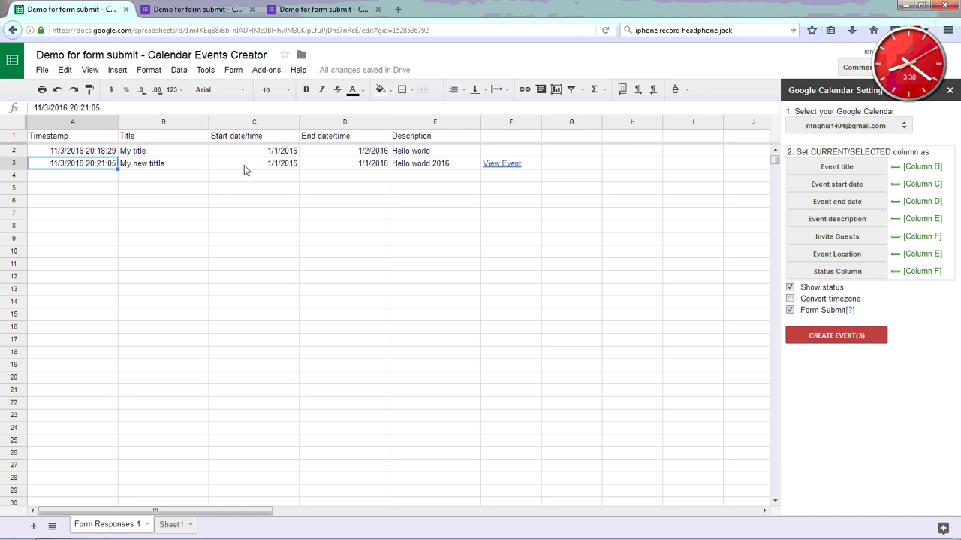
click(244, 165)
click(142, 168)
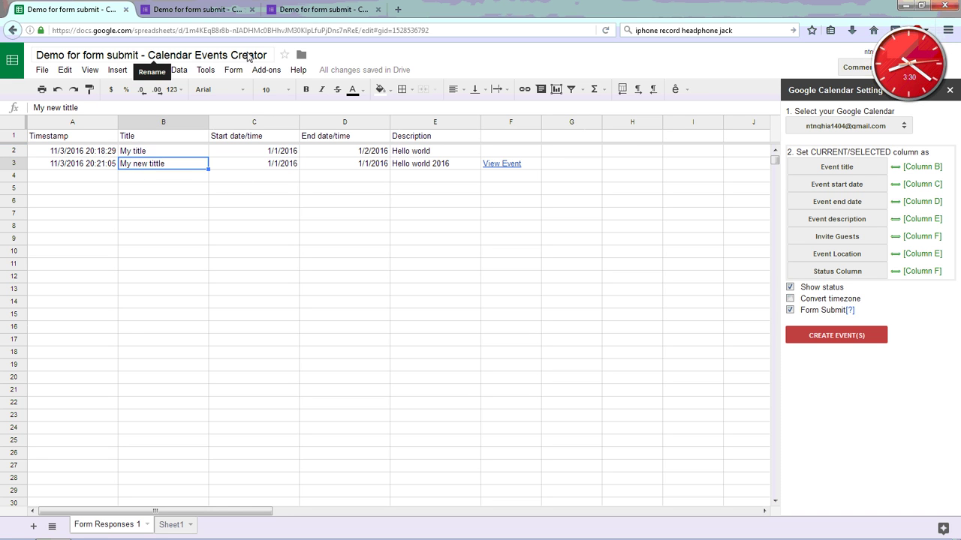
click(442, 164)
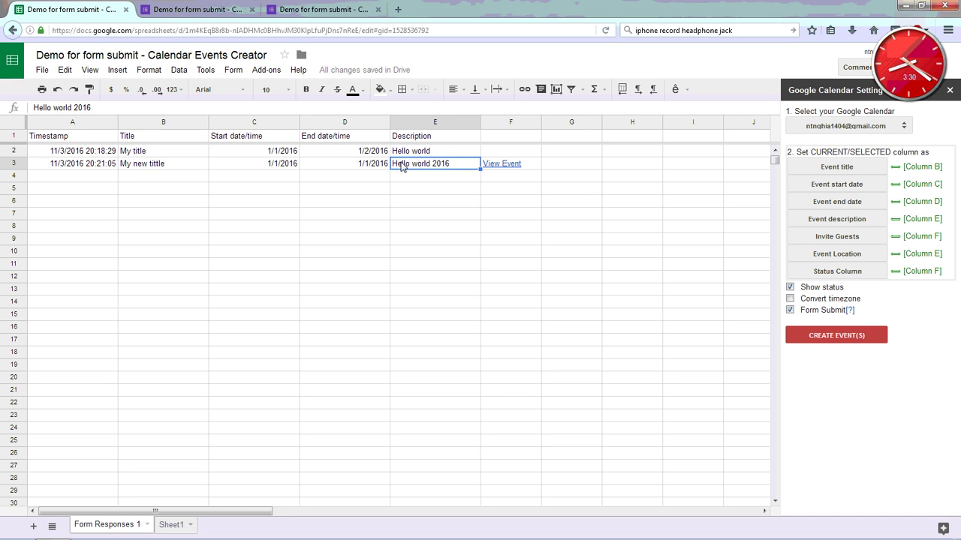
Follow the View Event link in F3 to open the created event in Google Calendar
mouse_move(508, 173)
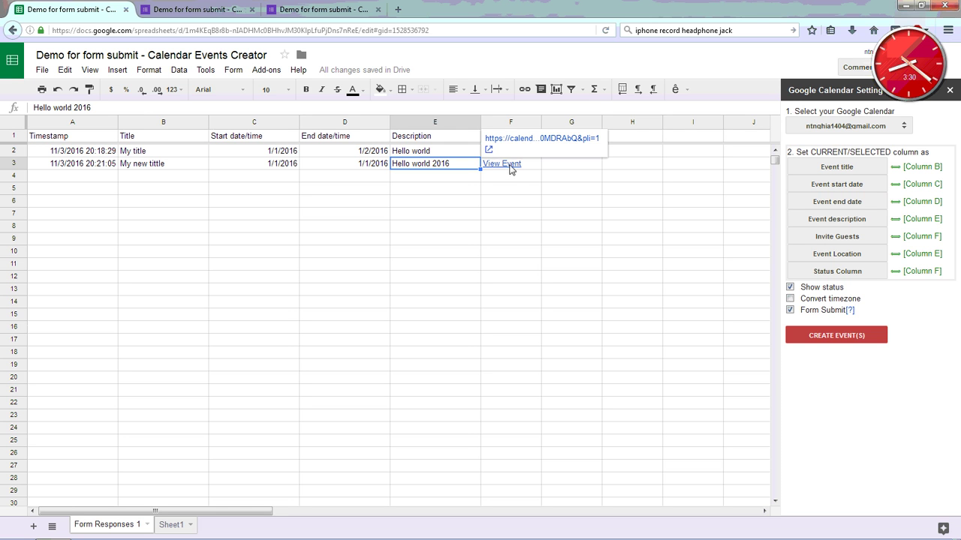
click(532, 163)
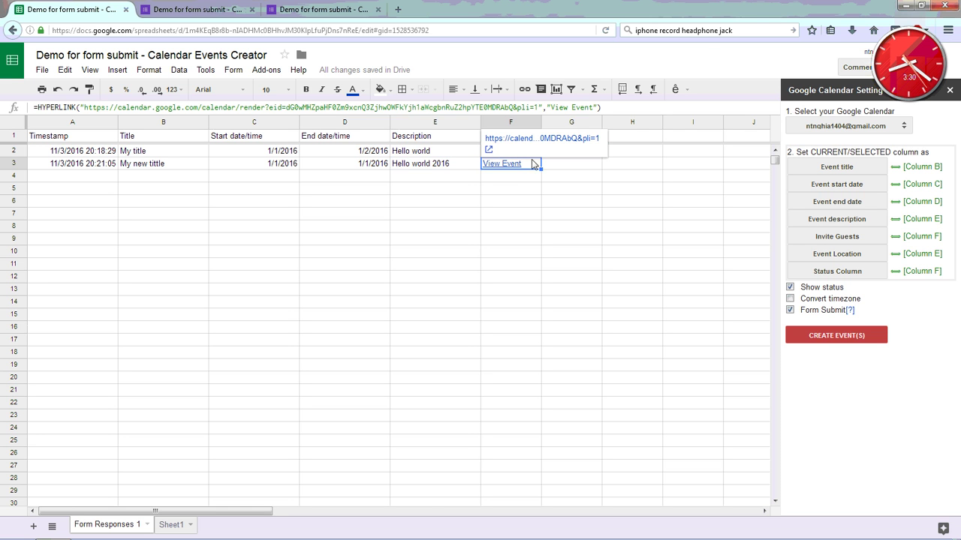
click(532, 139)
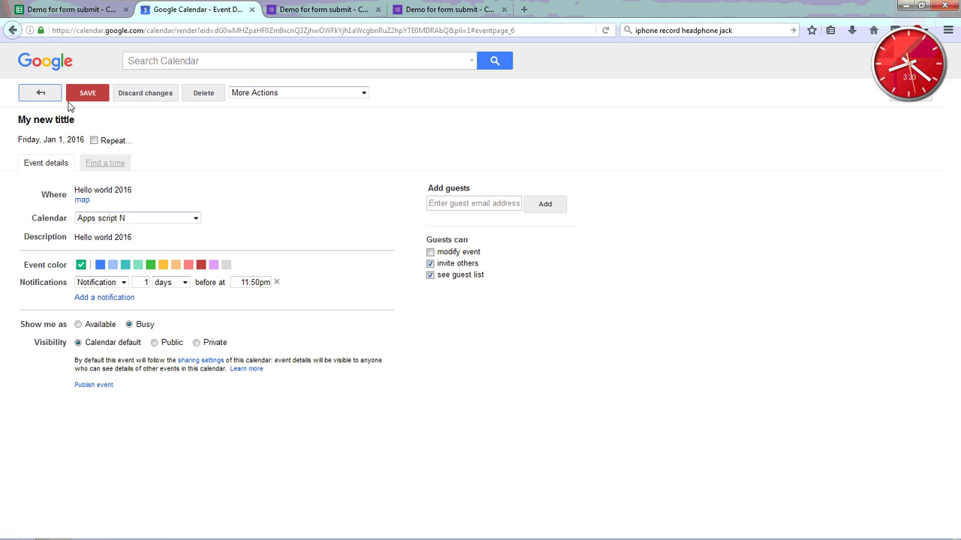
Switch the calendar to Month view and go back to January 2016
click(57, 92)
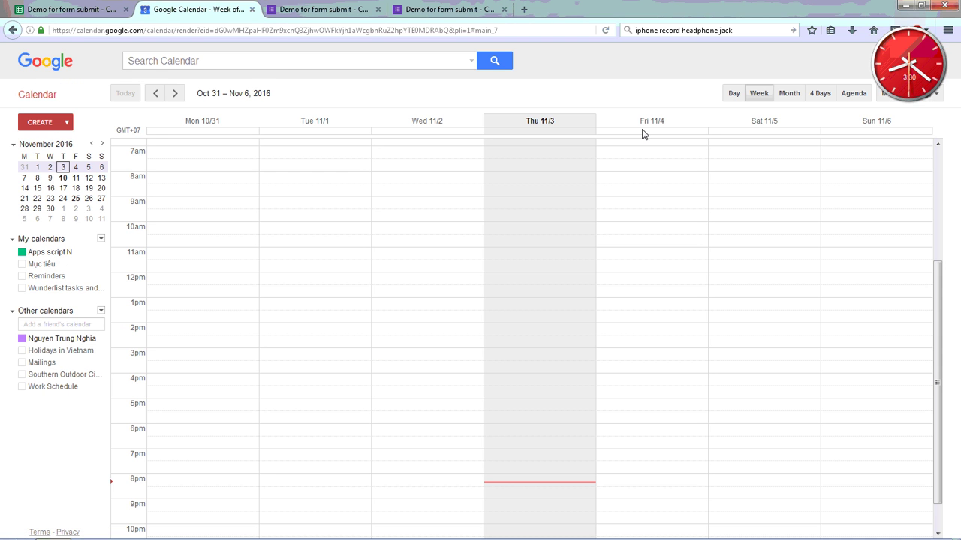
click(789, 93)
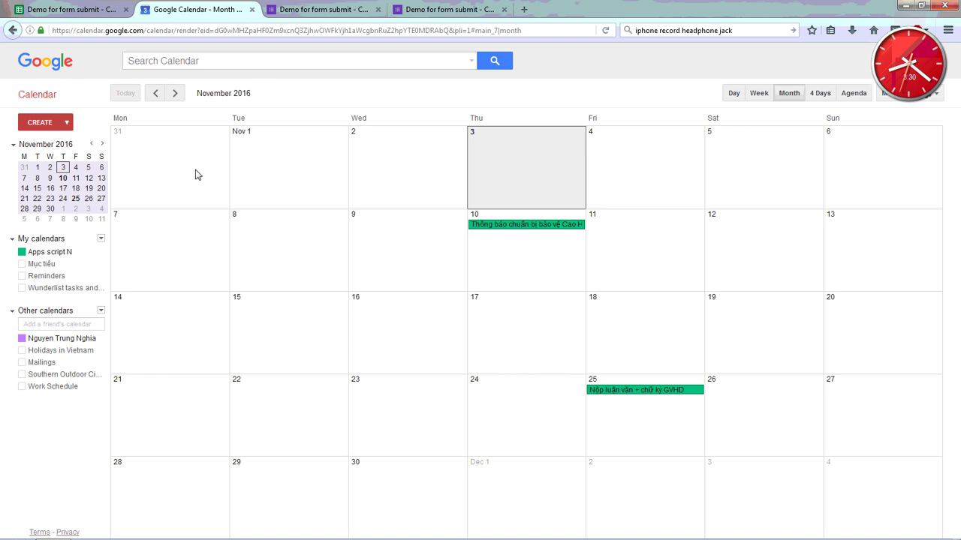
click(155, 93)
click(156, 93)
click(155, 93)
click(156, 93)
click(155, 93)
click(156, 93)
click(156, 95)
click(155, 95)
click(155, 95)
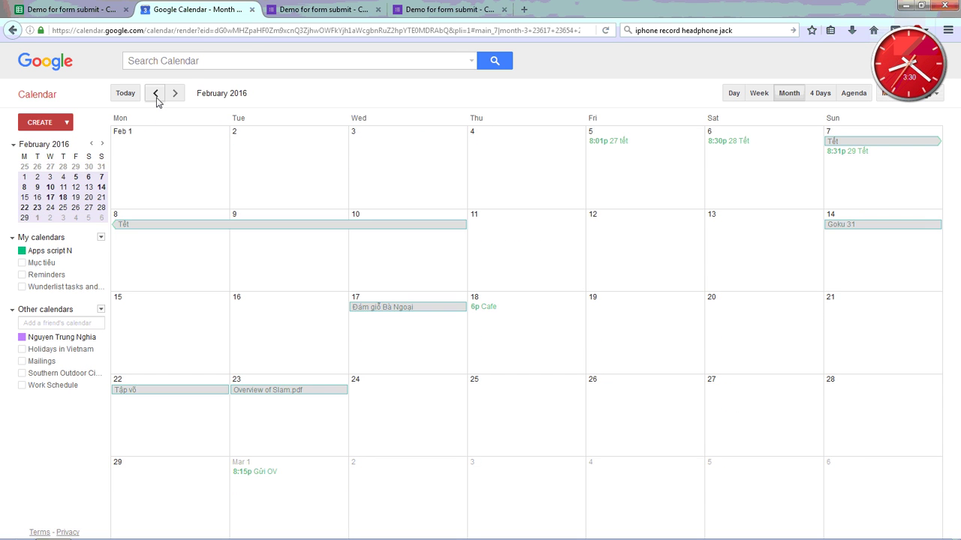
click(155, 94)
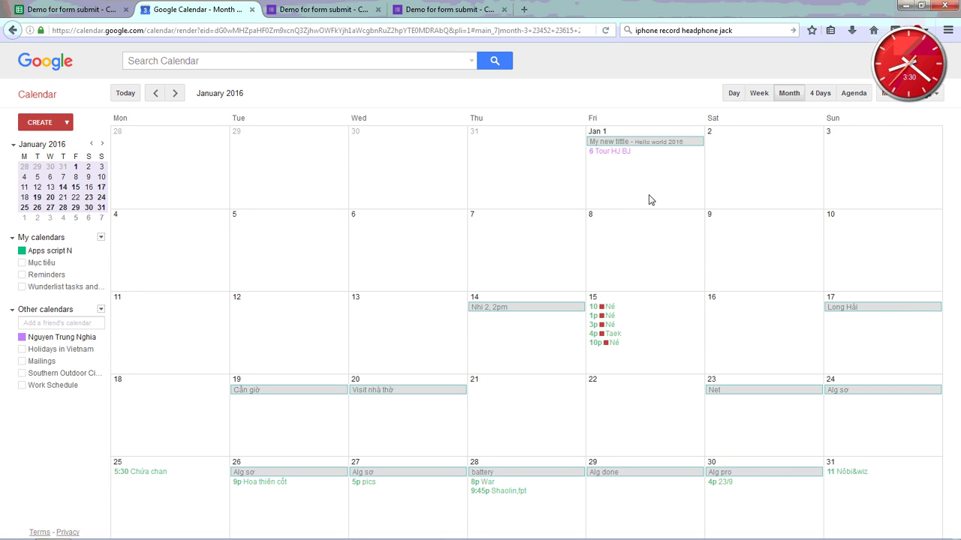
Check the 'My new tittle' event's details on January 1, then return to the form editor
click(612, 143)
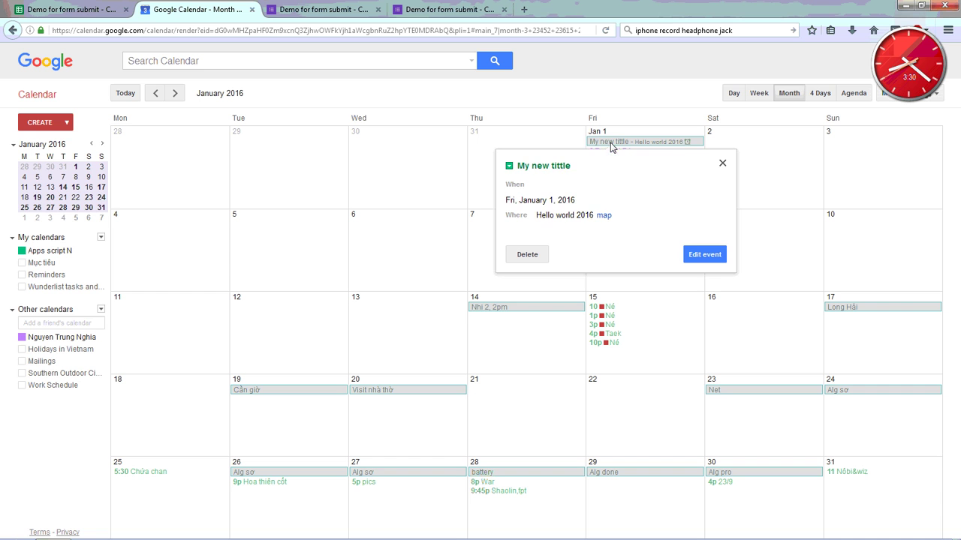
click(722, 164)
click(359, 7)
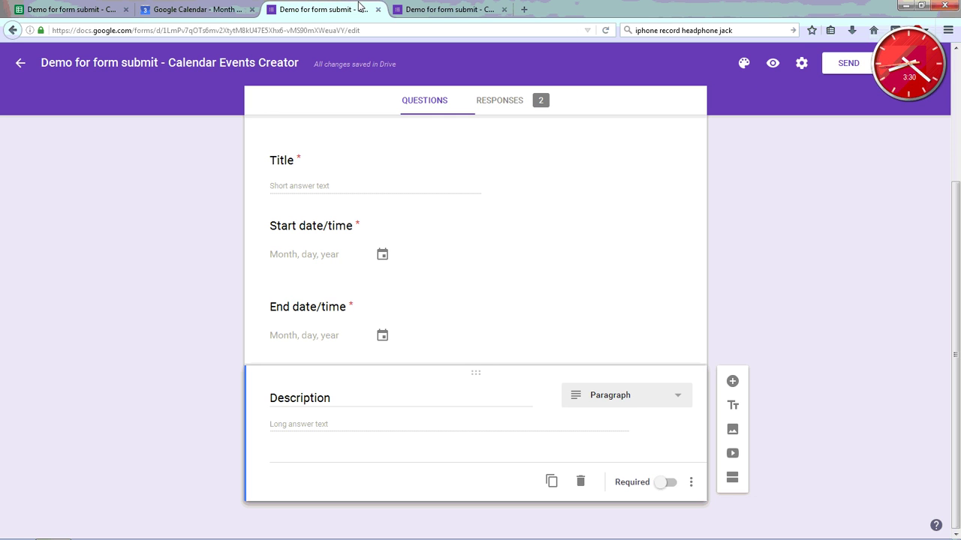